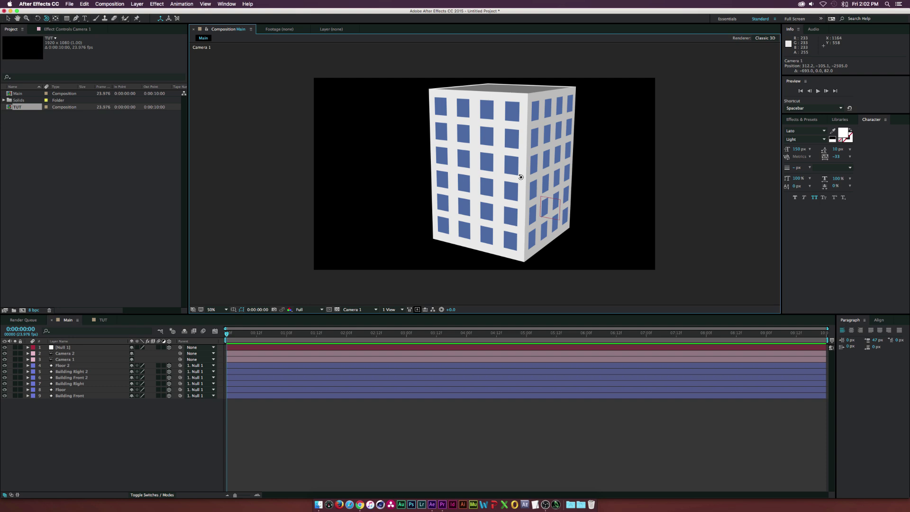
Step: Examine the finished 3D building in the Main composition from other sides by orbiting the camera around it
{"action": "left_click_drag", "start_coordinate": [521, 178], "coordinate": [417, 195]}
{"action": "left_click_drag", "start_coordinate": [639, 60], "coordinate": [581, 300]}
{"action": "left_click_drag", "start_coordinate": [416, 173], "coordinate": [376, 179]}
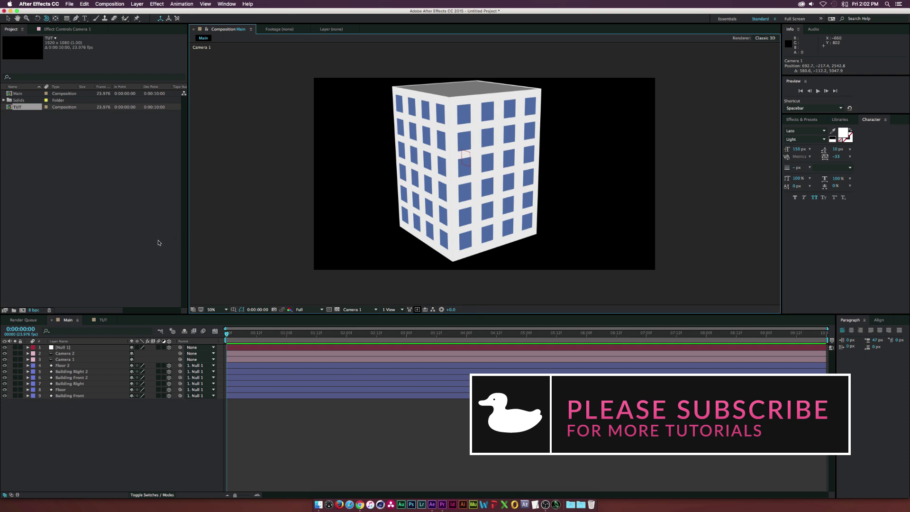
Step: Draw a tall rectangle of about 660 by 860 px near the middle of the TUT composition as the building wall
{"action": "left_click", "coordinate": [104, 321]}
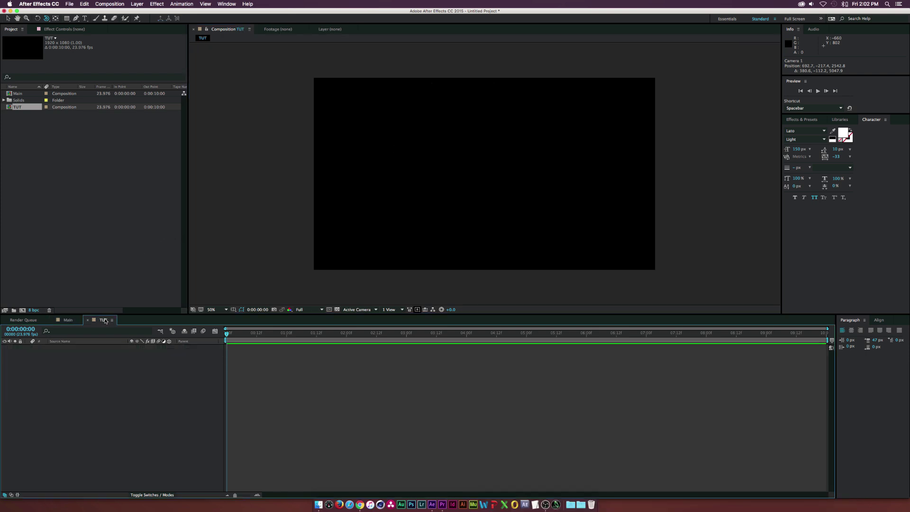
{"action": "left_click_drag", "start_coordinate": [67, 18], "coordinate": [93, 19]}
{"action": "mouse_move", "coordinate": [406, 242]}
{"action": "left_mouse_down"}
{"action": "mouse_move", "coordinate": [429, 176]}
{"action": "mouse_move", "coordinate": [470, 125]}
{"action": "mouse_move", "coordinate": [522, 100]}
{"action": "mouse_move", "coordinate": [524, 89]}
{"action": "left_mouse_up"}
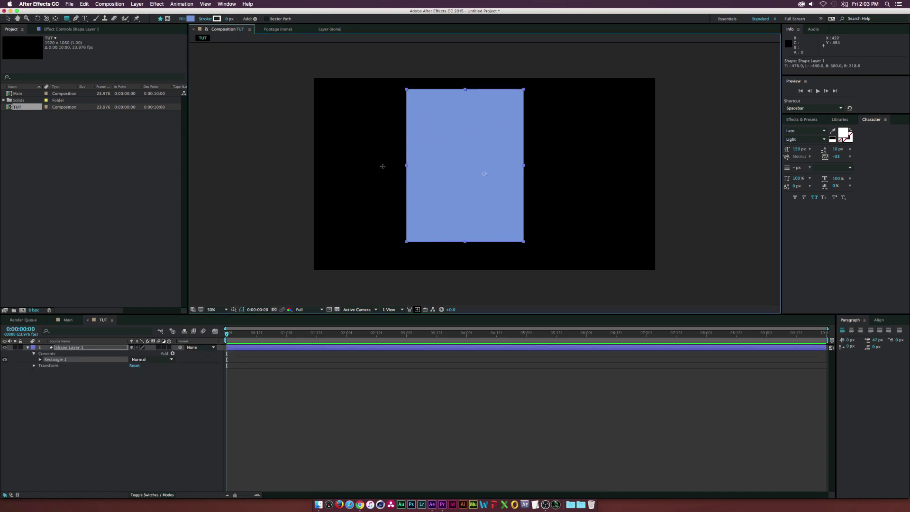
Step: Rename the new shape layer as Front
{"action": "left_click", "coordinate": [66, 349]}
{"action": "key", "text": "Return"}
{"action": "type", "text": "F"}
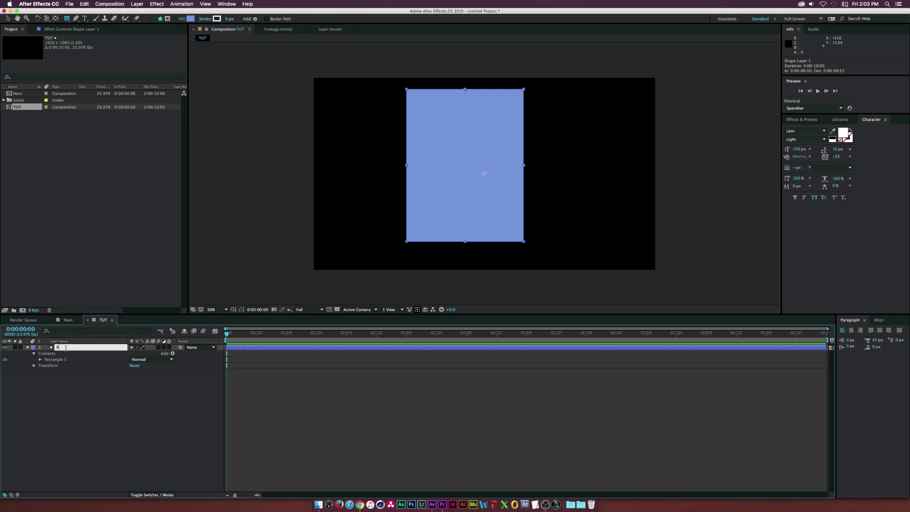
{"action": "type", "text": "ront"}
{"action": "key", "text": "Return"}
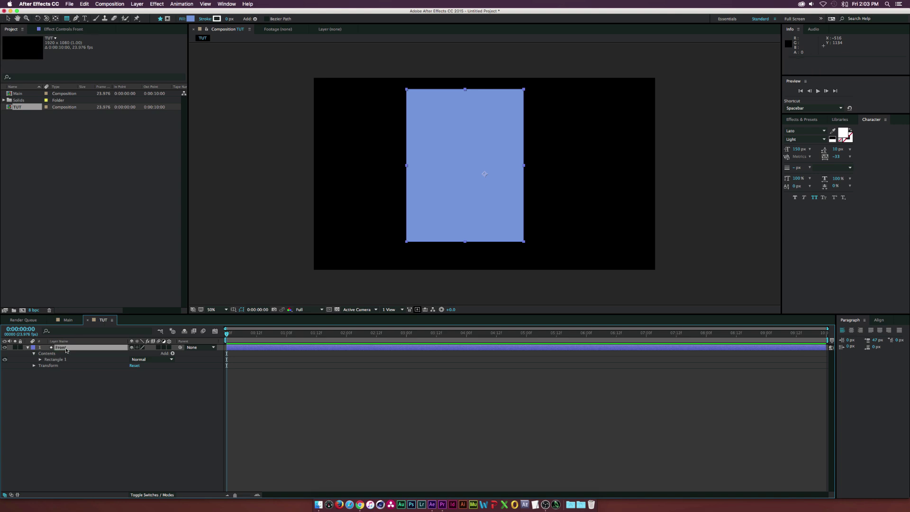
Step: Change the wall rectangle's fill color to light gray E5E5E5
{"action": "left_click", "coordinate": [190, 18]}
{"action": "left_click_drag", "start_coordinate": [258, 111], "coordinate": [224, 104]}
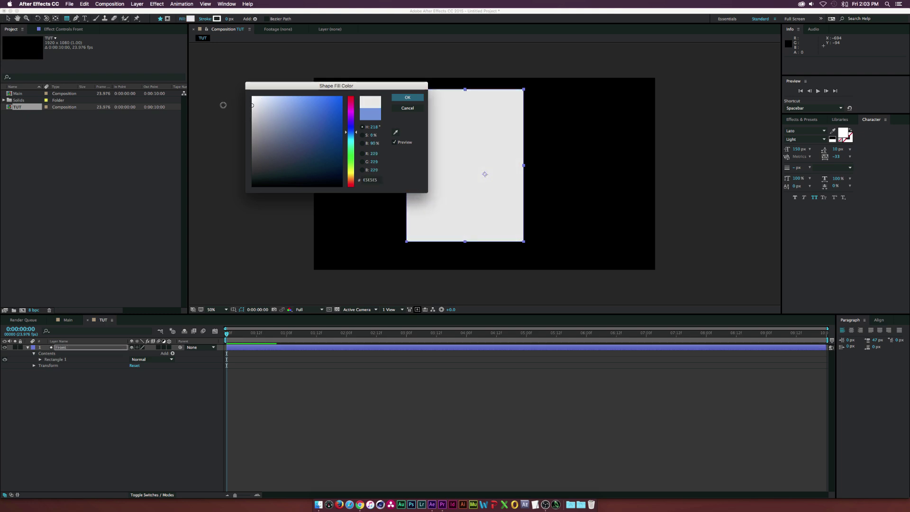
{"action": "left_click", "coordinate": [408, 97]}
Step: Draw a window rectangle of about 90 by 140 px in the wall's upper-left corner, within the Front layer
{"action": "left_click", "coordinate": [91, 389]}
{"action": "left_click", "coordinate": [62, 348]}
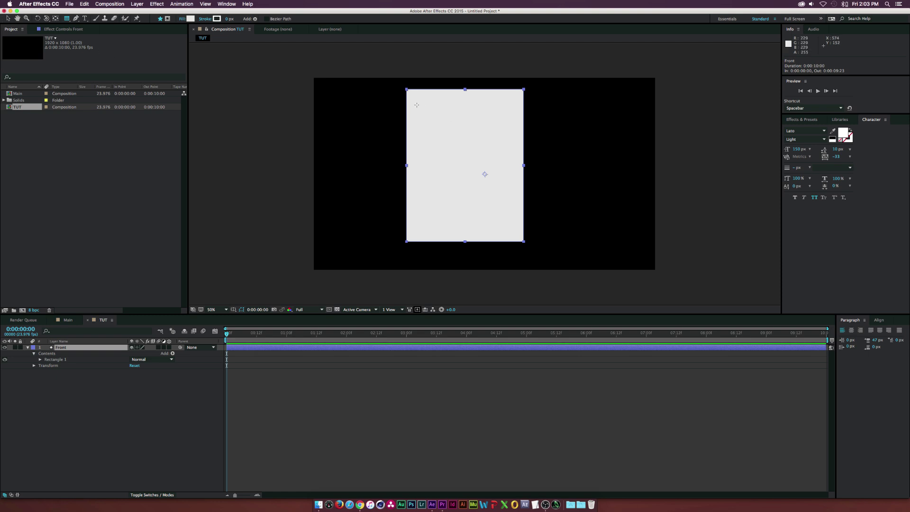
{"action": "left_click_drag", "start_coordinate": [411, 97], "coordinate": [428, 122]}
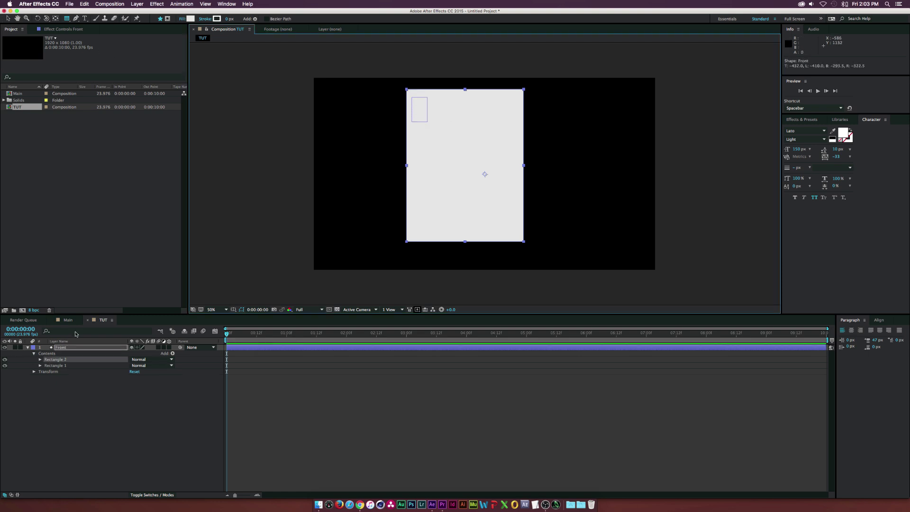
Step: Fill the small window rectangle with a muted dark blue
{"action": "left_click", "coordinate": [191, 18]}
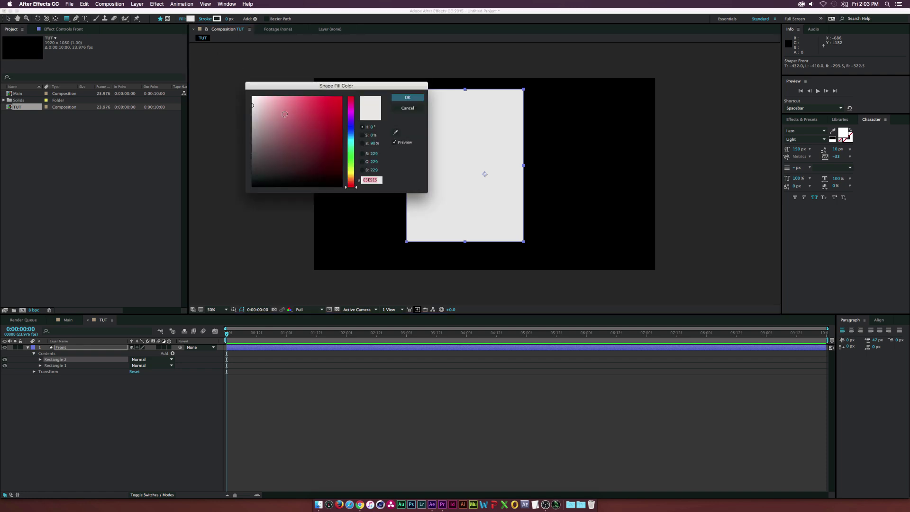
{"action": "left_click", "coordinate": [348, 131]}
{"action": "left_click", "coordinate": [283, 106]}
{"action": "left_click", "coordinate": [408, 97]}
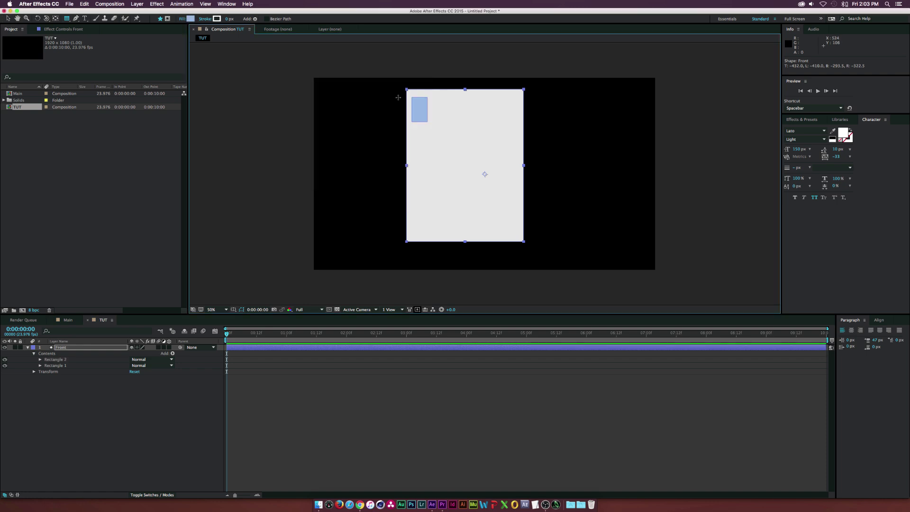
{"action": "left_click", "coordinate": [191, 19]}
{"action": "left_click", "coordinate": [305, 130]}
{"action": "left_click", "coordinate": [403, 97]}
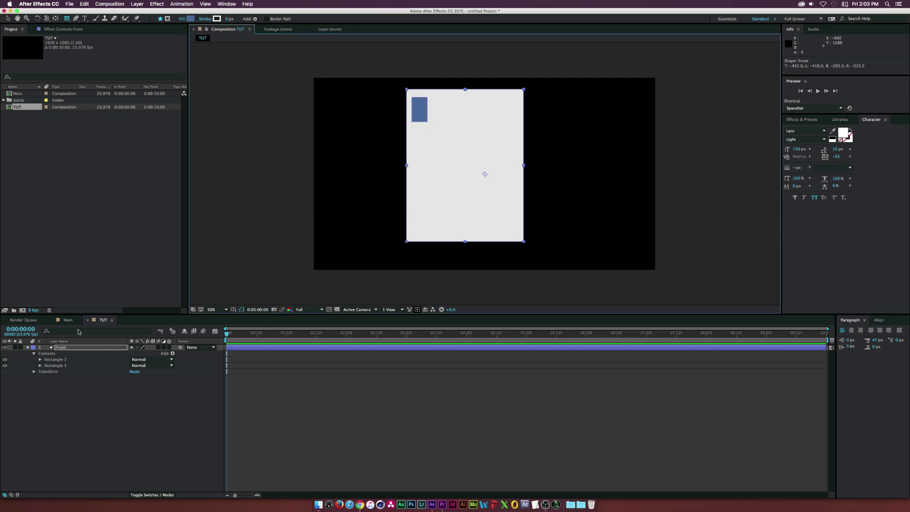
Step: Add a Repeater to the window rectangle's group, Rectangle 2
{"action": "left_click", "coordinate": [52, 363]}
{"action": "left_click", "coordinate": [40, 361]}
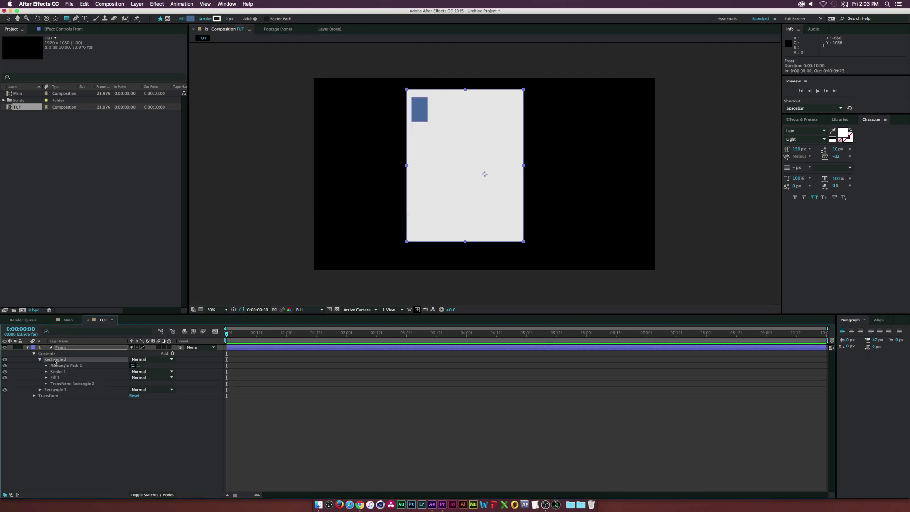
{"action": "left_click", "coordinate": [173, 355]}
{"action": "left_click", "coordinate": [188, 451]}
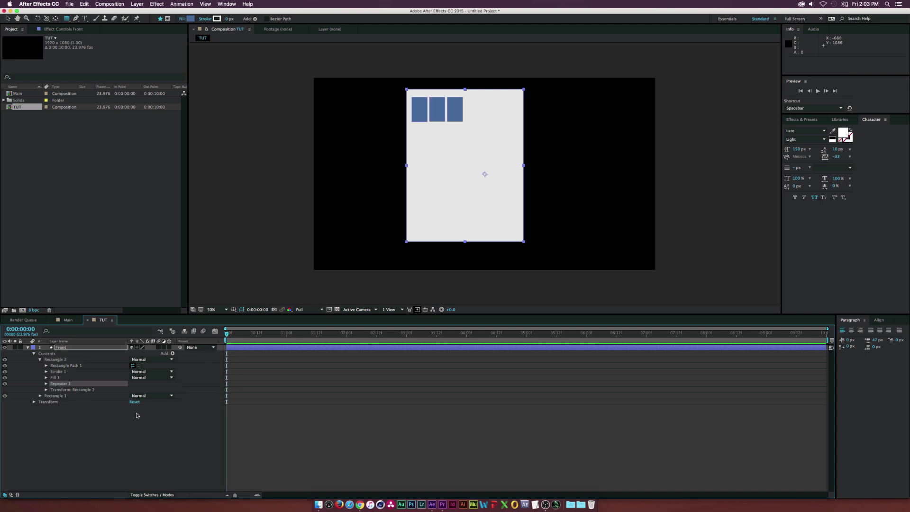
Step: Set the Repeater to 4 copies and space them horizontally with a position of 162, 0
{"action": "left_click", "coordinate": [46, 384]}
{"action": "left_click", "coordinate": [132, 391]}
{"action": "type", "text": "4"}
{"action": "left_click", "coordinate": [38, 405]}
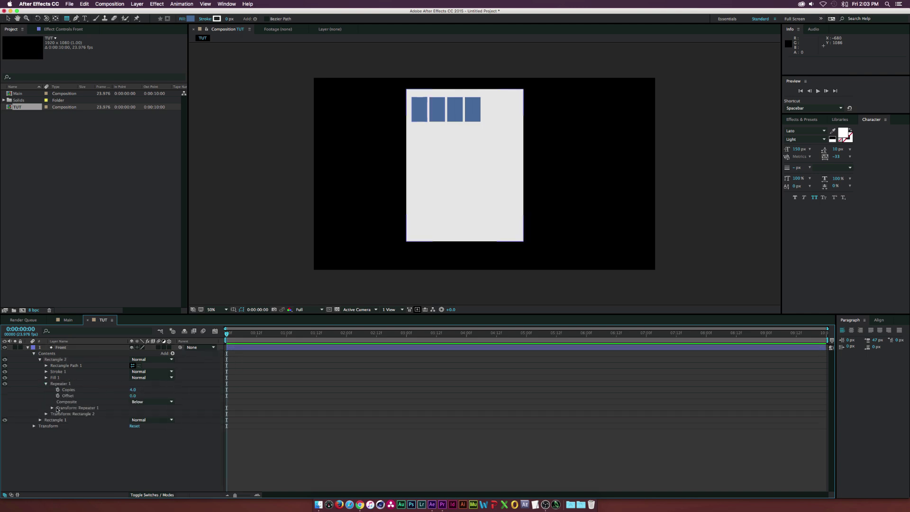
{"action": "left_click", "coordinate": [53, 408]}
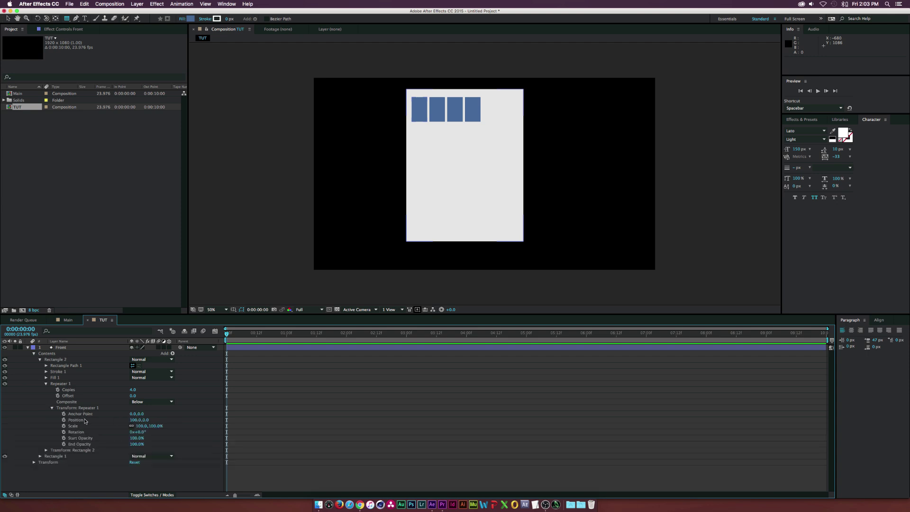
{"action": "left_click_drag", "start_coordinate": [133, 420], "coordinate": [152, 419]}
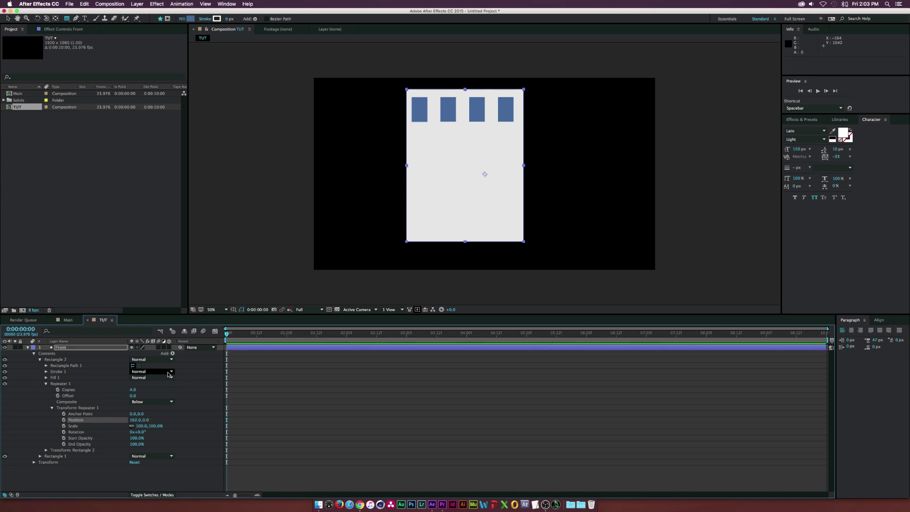
Step: Add a second Repeater to the Rectangle 2 group for the window rows
{"action": "left_click", "coordinate": [58, 361]}
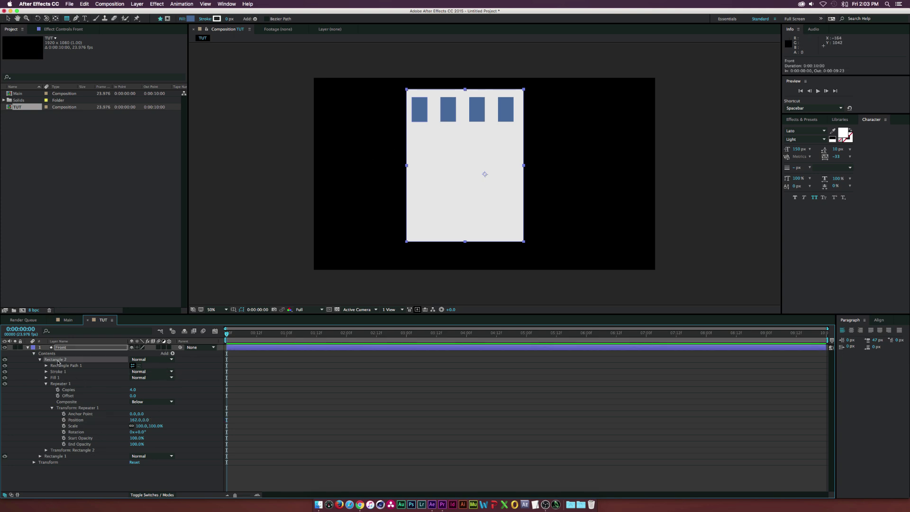
{"action": "left_click", "coordinate": [173, 353]}
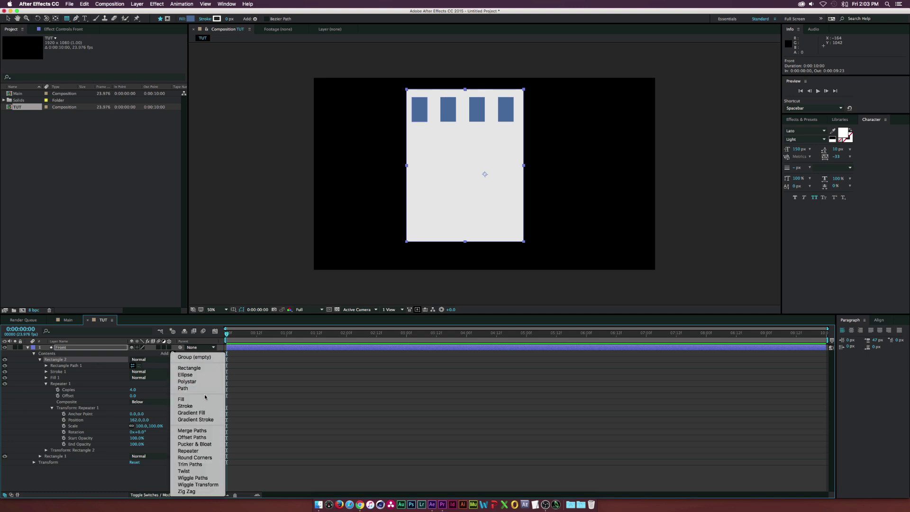
{"action": "left_click", "coordinate": [197, 450]}
{"action": "left_click_drag", "start_coordinate": [51, 447], "coordinate": [58, 391]}
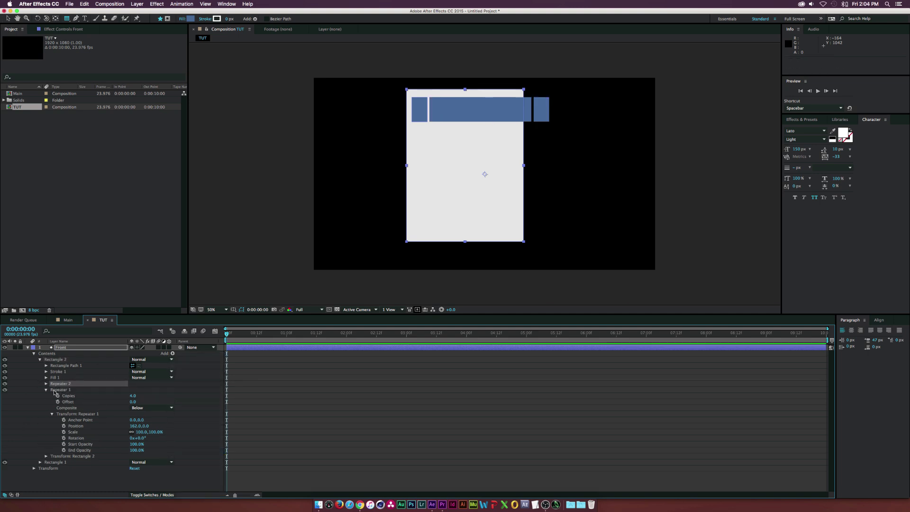
Step: Set the second Repeater's transform position to 0, 171 so that the window rows repeat downward
{"action": "left_click", "coordinate": [46, 384]}
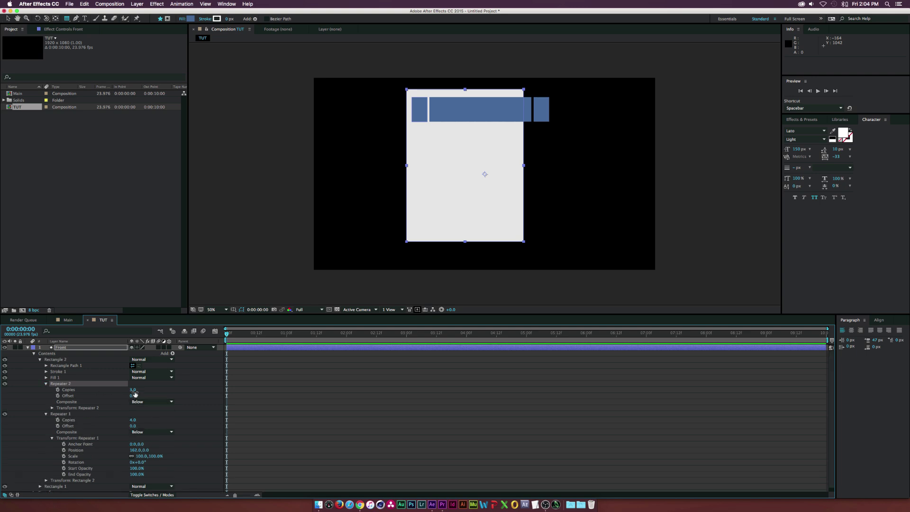
{"action": "left_click", "coordinate": [52, 409]}
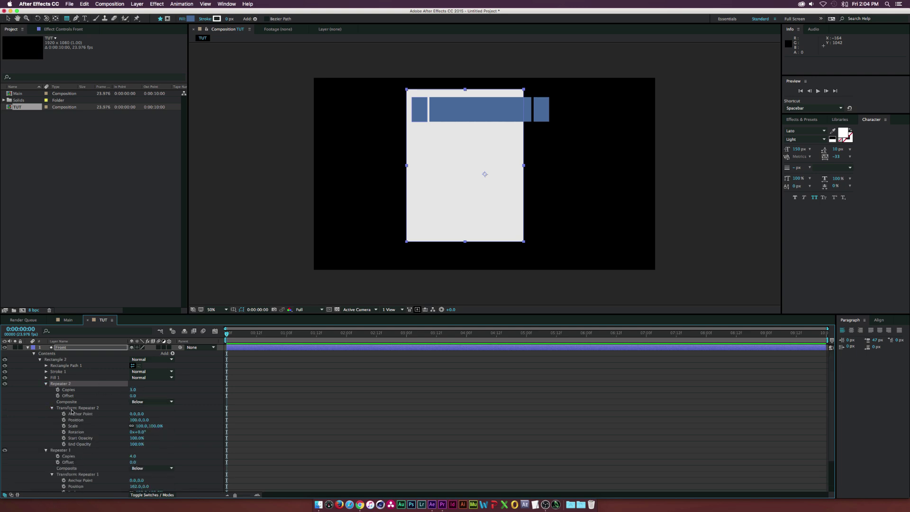
{"action": "left_click", "coordinate": [134, 420]}
{"action": "type", "text": "0"}
{"action": "key", "text": "Tab"}
{"action": "type", "text": "28"}
{"action": "key", "text": "Return"}
{"action": "left_click_drag", "start_coordinate": [153, 421], "coordinate": [204, 419]}
Step: Set the second Repeater to 5 copies and move the window grid up to a Y position of -391.8
{"action": "left_click_drag", "start_coordinate": [134, 392], "coordinate": [177, 392]}
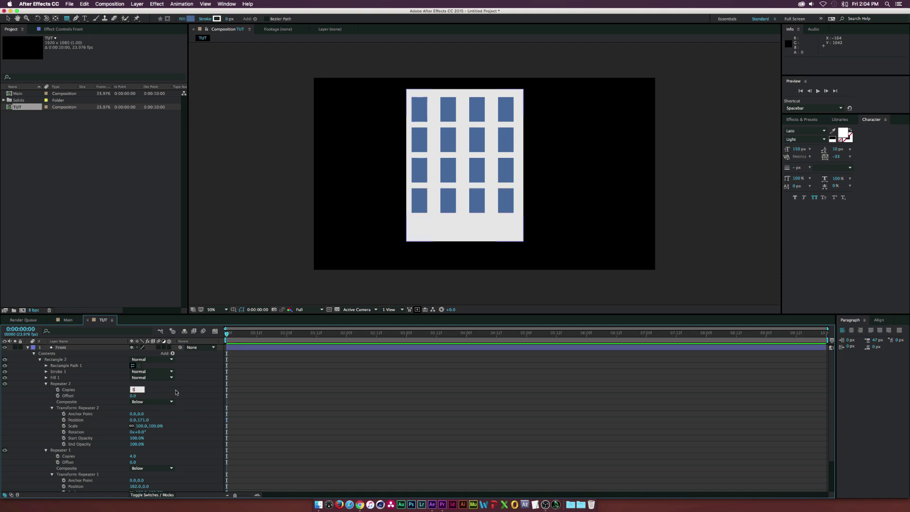
{"action": "left_click", "coordinate": [46, 384]}
{"action": "left_click", "coordinate": [46, 389]}
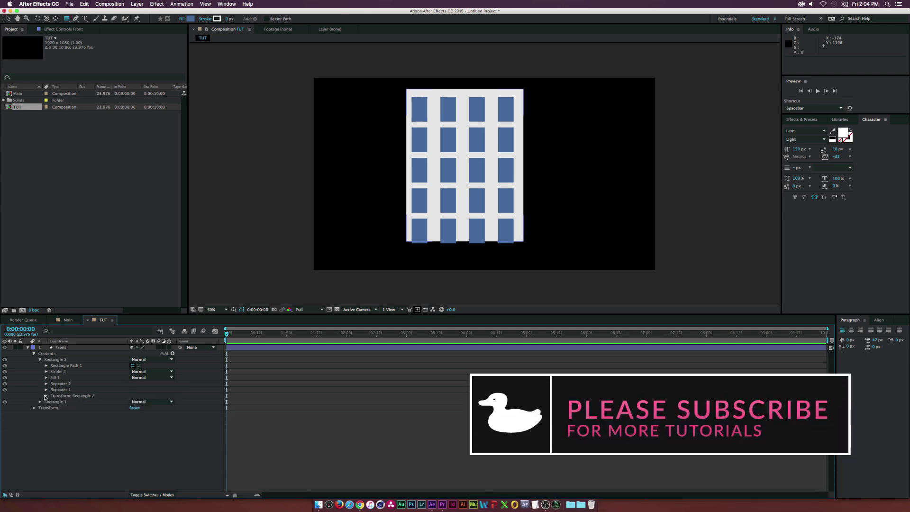
{"action": "left_click", "coordinate": [46, 396]}
{"action": "left_click_drag", "start_coordinate": [152, 408], "coordinate": [143, 408]}
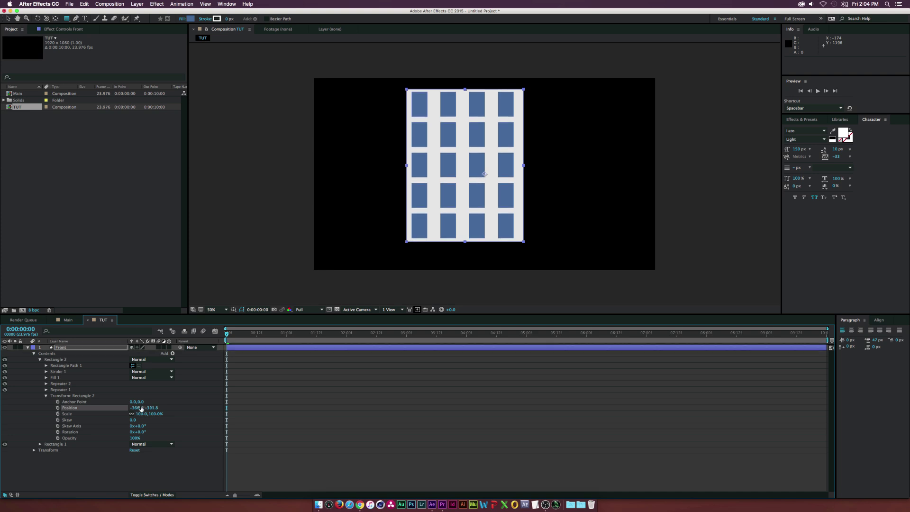
Step: Unlink the wall rectangle's scale, stretch its height slightly beyond the window rows, and center the windows horizontally on it
{"action": "left_click", "coordinate": [57, 444]}
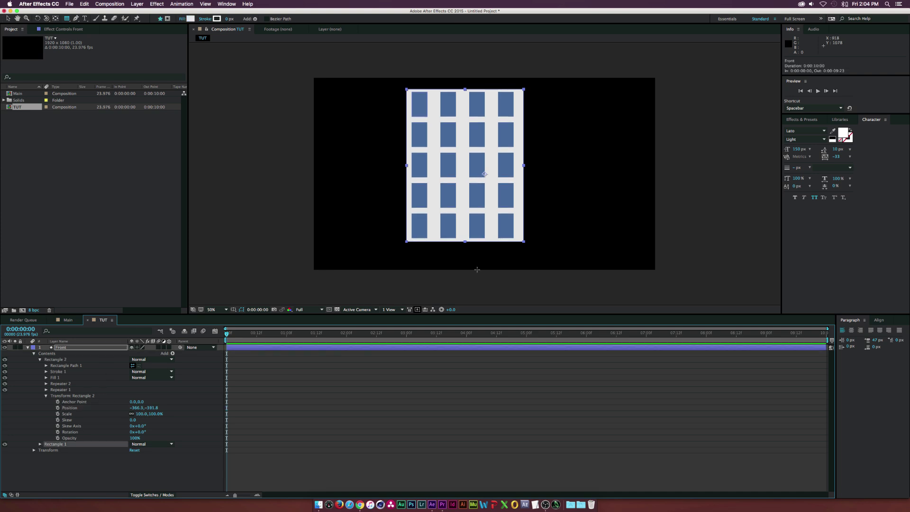
{"action": "left_click", "coordinate": [40, 444]}
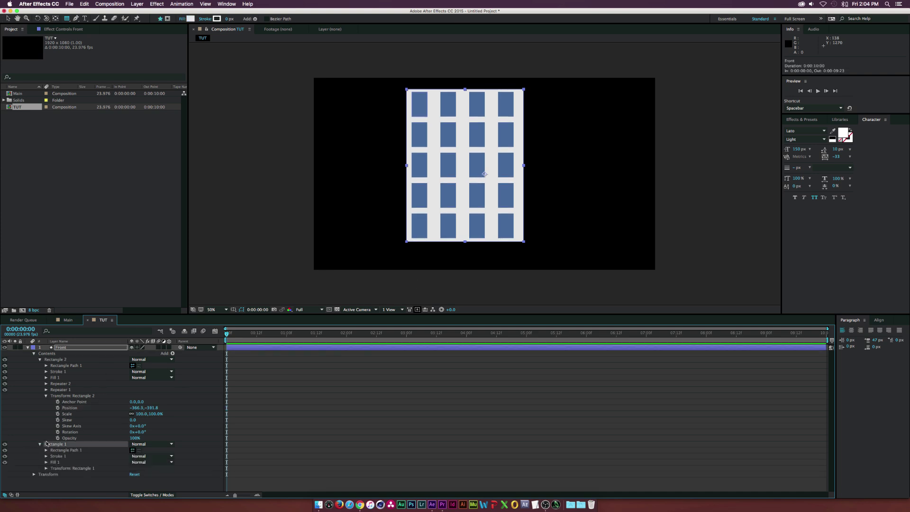
{"action": "left_click", "coordinate": [46, 468]}
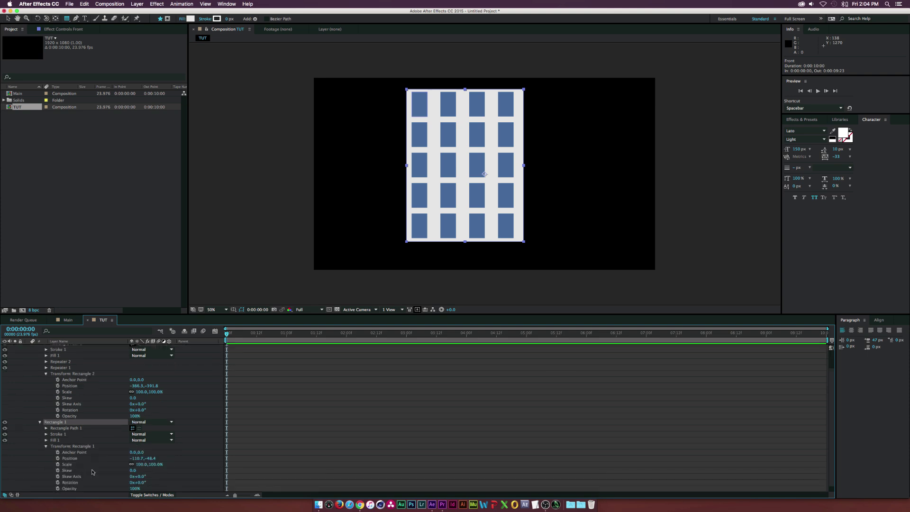
{"action": "left_click", "coordinate": [131, 464]}
{"action": "left_click_drag", "start_coordinate": [138, 464], "coordinate": [158, 464]}
{"action": "key", "text": "super+z"}
{"action": "key", "text": "u"}
Step: Move the Front layer's anchor point to the wall's bottom-right corner
{"action": "left_click", "coordinate": [7, 19]}
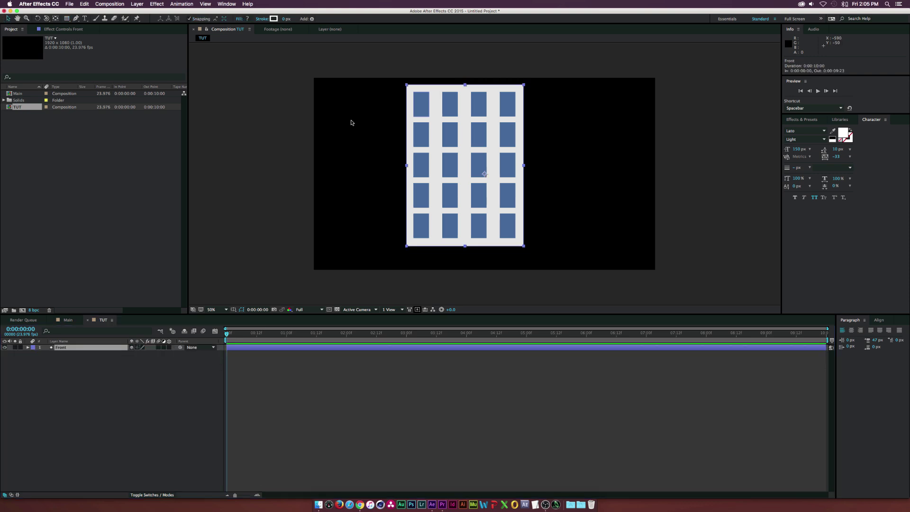
{"action": "left_click", "coordinate": [55, 18]}
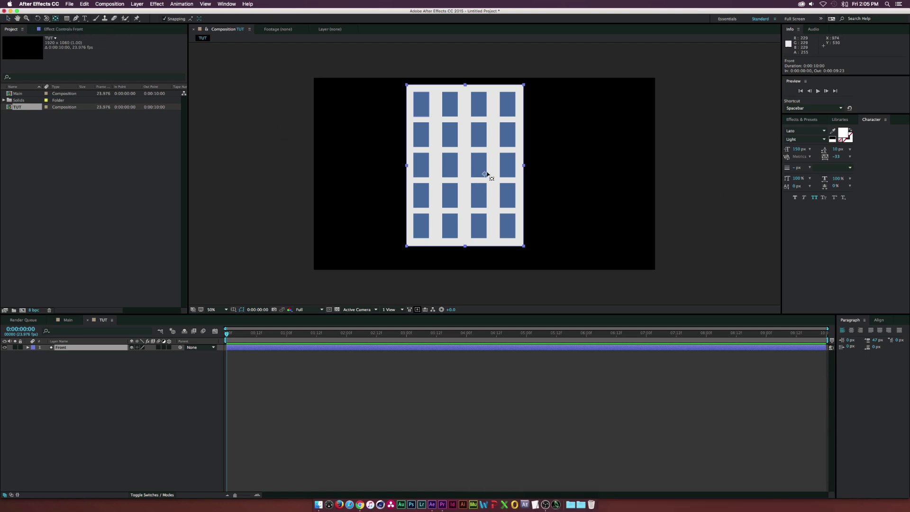
{"action": "left_click_drag", "start_coordinate": [486, 175], "coordinate": [525, 245]}
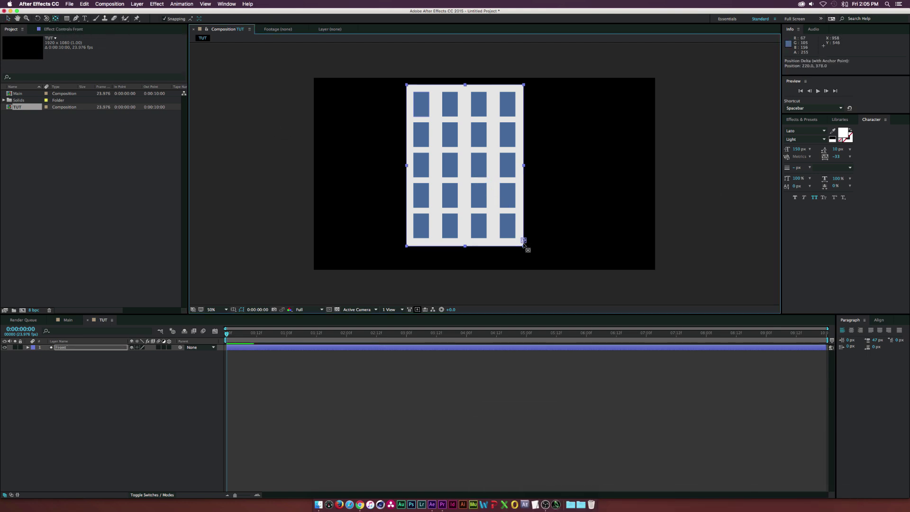
Step: Check up close that the anchor point sits exactly on the wall's bottom-right corner
{"action": "key", "text": "slash"}
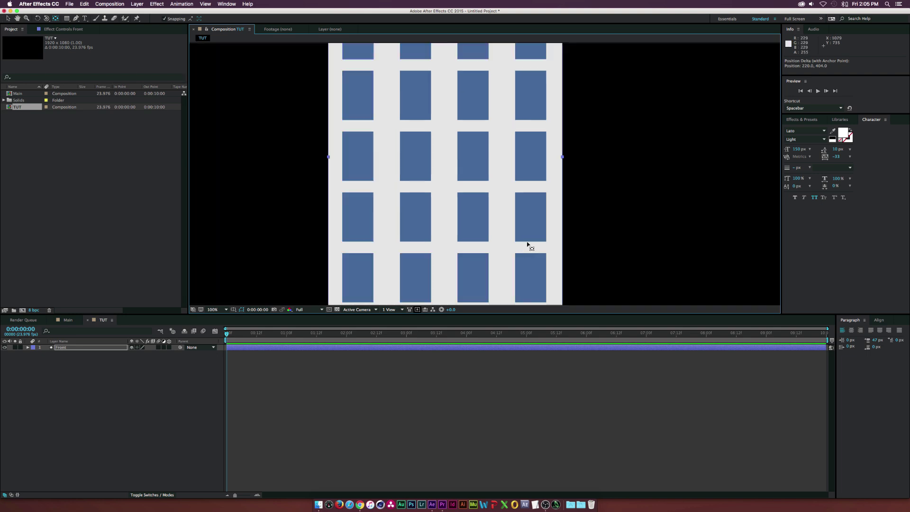
{"action": "key", "text": "h"}
{"action": "left_click_drag", "start_coordinate": [548, 248], "coordinate": [533, 127]}
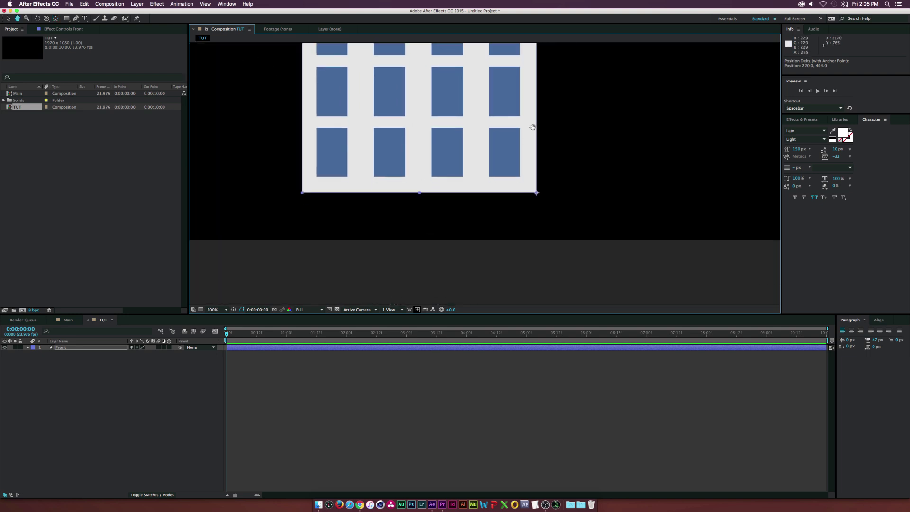
{"action": "scroll", "coordinate": [533, 127], "scroll_direction": "up", "scroll_amount": 8}
{"action": "left_click_drag", "start_coordinate": [712, 242], "coordinate": [592, 247]}
{"action": "key", "text": "v"}
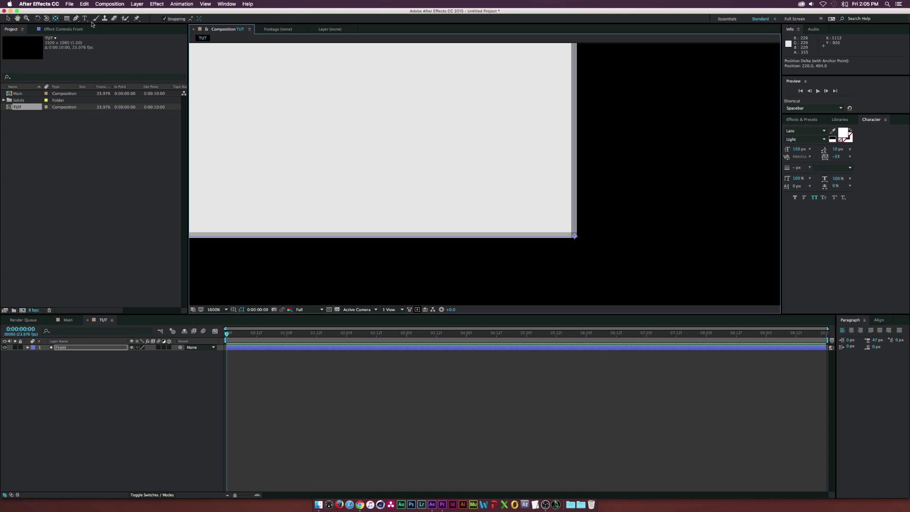
{"action": "scroll", "coordinate": [492, 183], "scroll_direction": "down", "scroll_amount": 10}
{"action": "key", "text": "h"}
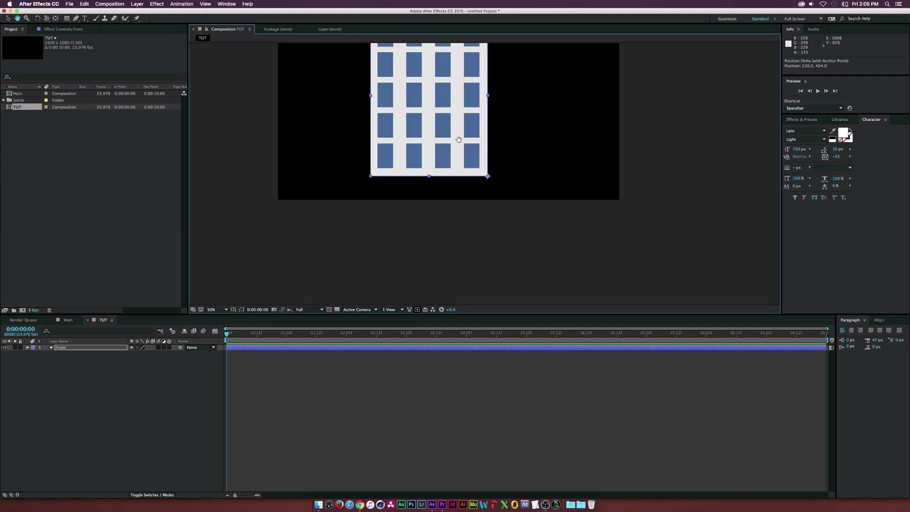
{"action": "left_click_drag", "start_coordinate": [458, 129], "coordinate": [484, 175]}
{"action": "key", "text": "v"}
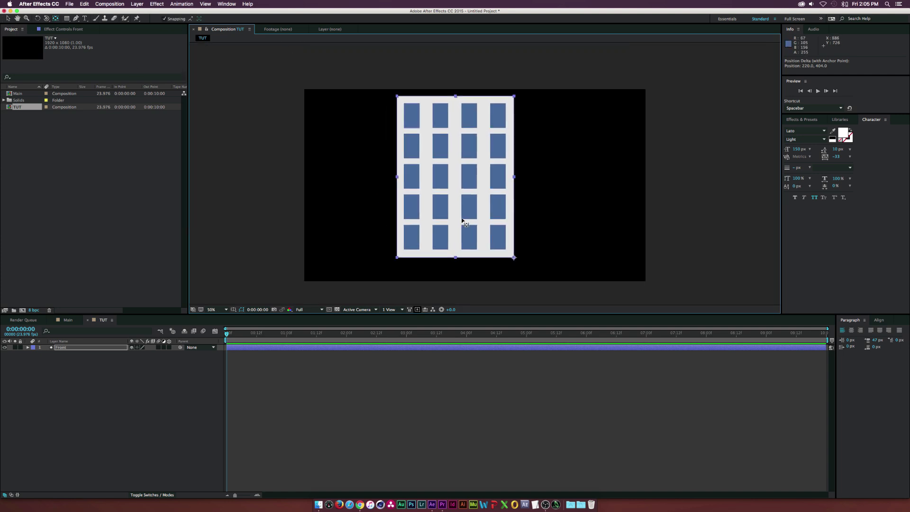
Step: Turn the Front layer into a 3D layer
{"action": "left_click", "coordinate": [91, 348]}
{"action": "left_click", "coordinate": [169, 348]}
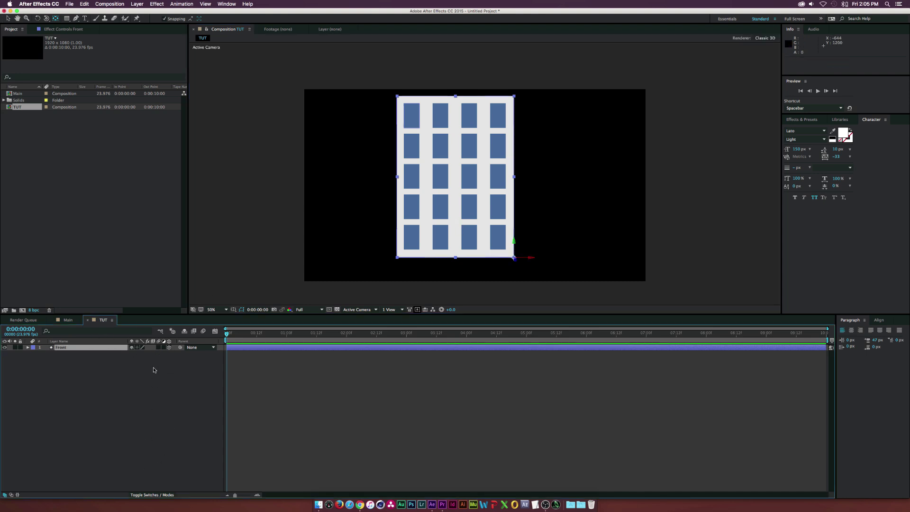
{"action": "left_click", "coordinate": [152, 495]}
{"action": "left_click", "coordinate": [152, 495]}
Step: Duplicate the Front layer and rename the copy Right
{"action": "key", "text": "super+d"}
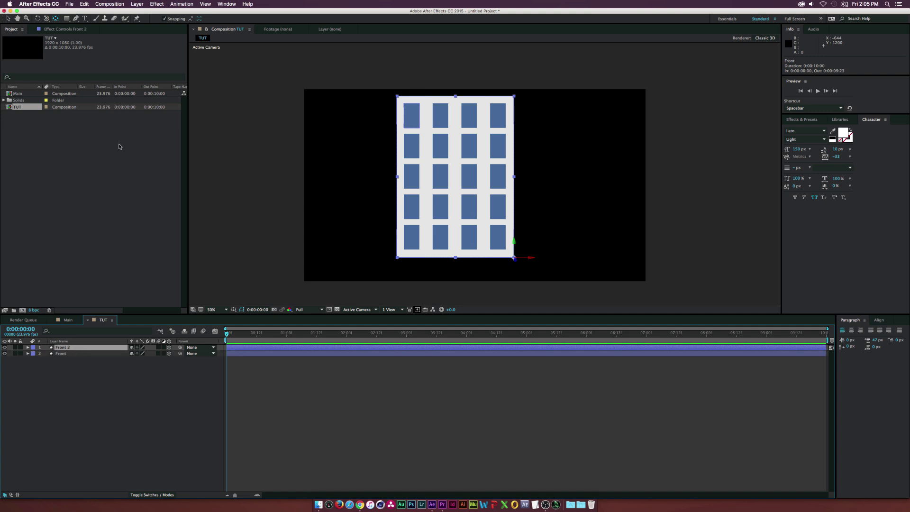
{"action": "left_click", "coordinate": [85, 3]}
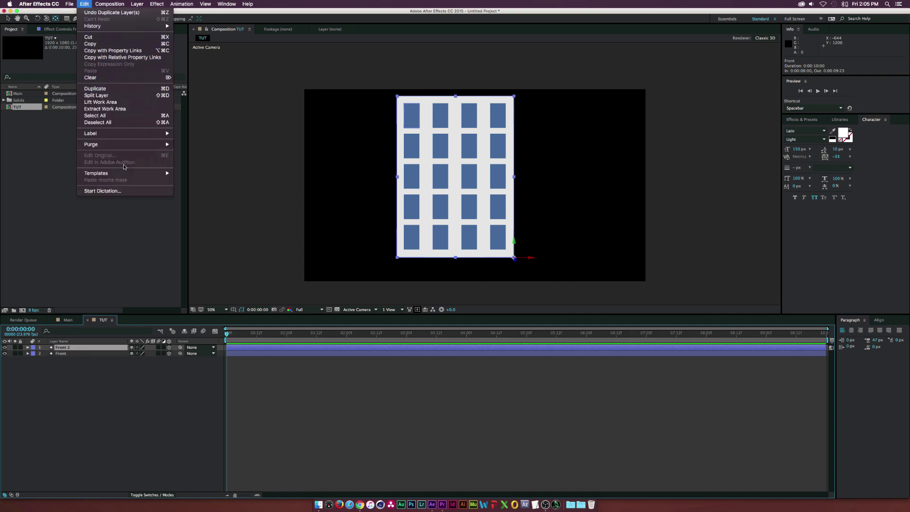
{"action": "left_click", "coordinate": [93, 361]}
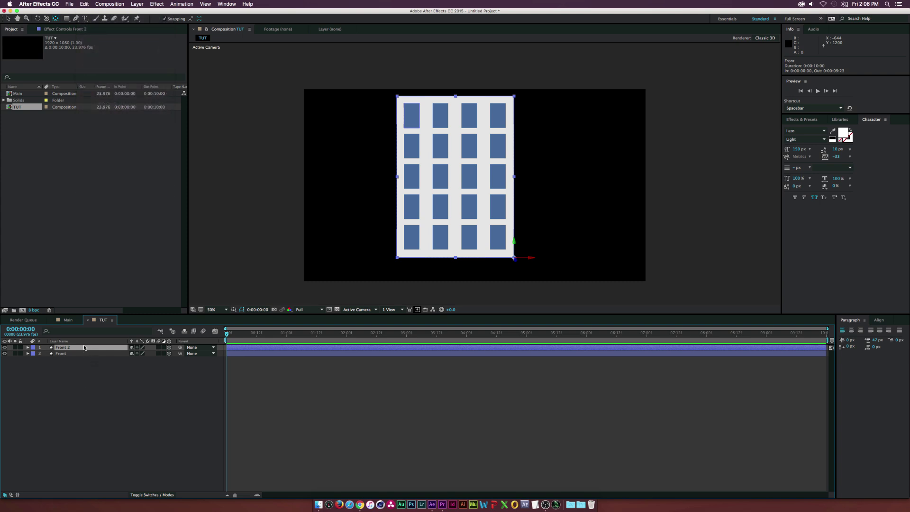
{"action": "key", "text": "Return"}
{"action": "type", "text": "R"}
{"action": "key", "text": "Return"}
{"action": "left_click", "coordinate": [80, 423]}
Step: Add a two-node camera with the 50mm preset and duplicate it to get a second camera
{"action": "left_click", "coordinate": [137, 4]}
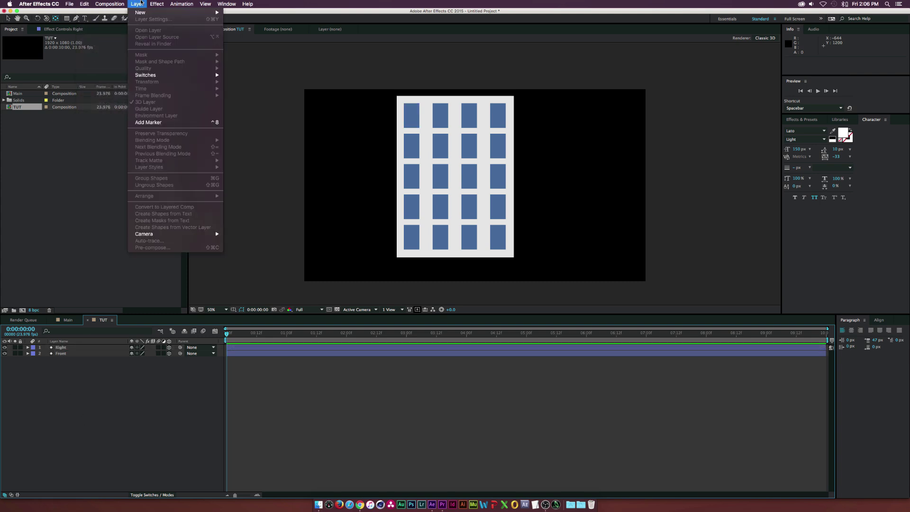
{"action": "mouse_move", "coordinate": [145, 13]}
{"action": "left_click", "coordinate": [257, 36]}
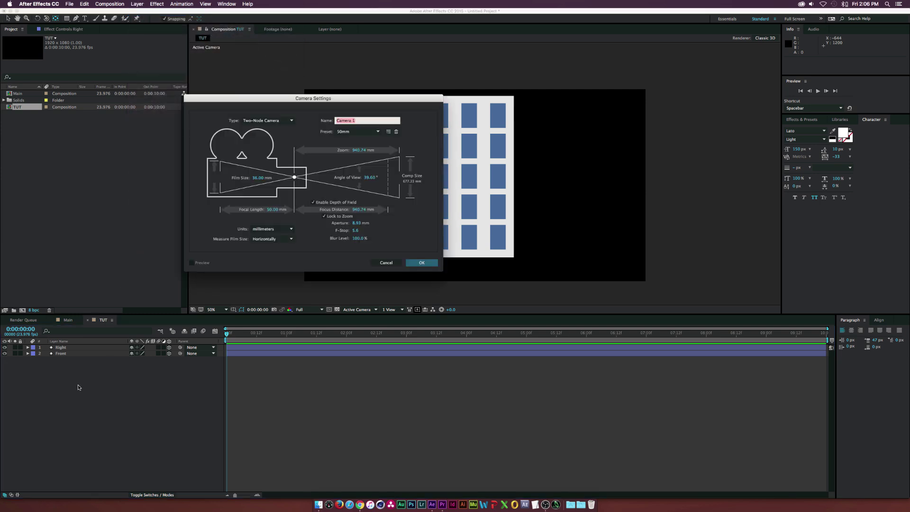
{"action": "left_click", "coordinate": [421, 263]}
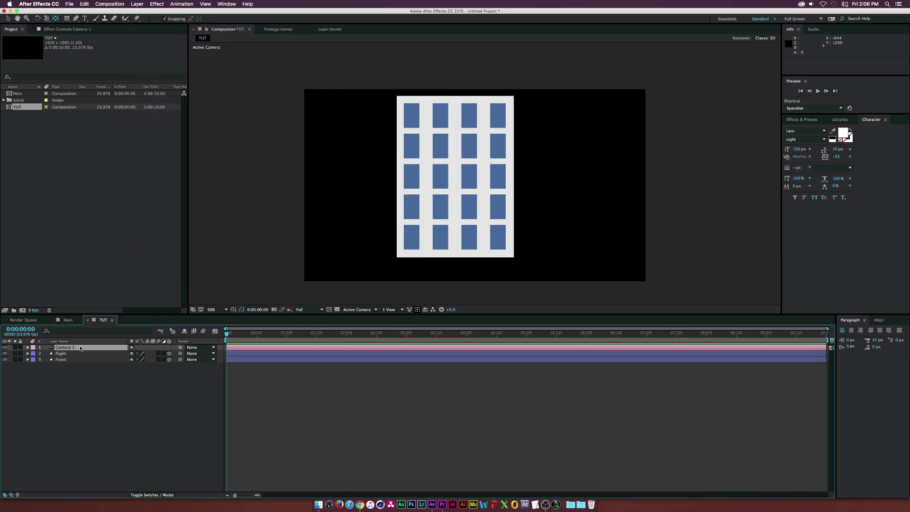
{"action": "key", "text": "super+d"}
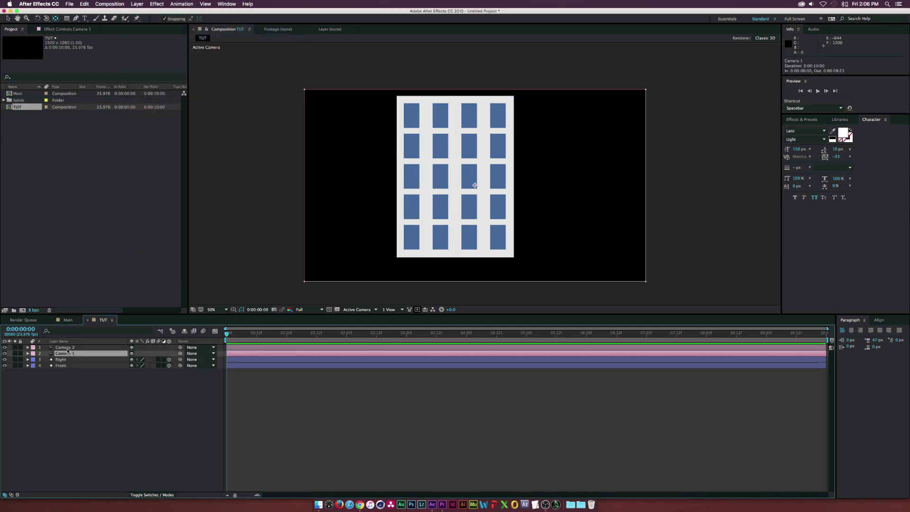
Step: Set the Right layer's Y Rotation to 90° so it stands perpendicular to the front wall
{"action": "left_click", "coordinate": [71, 360]}
{"action": "key", "text": "r"}
{"action": "key", "text": "r"}
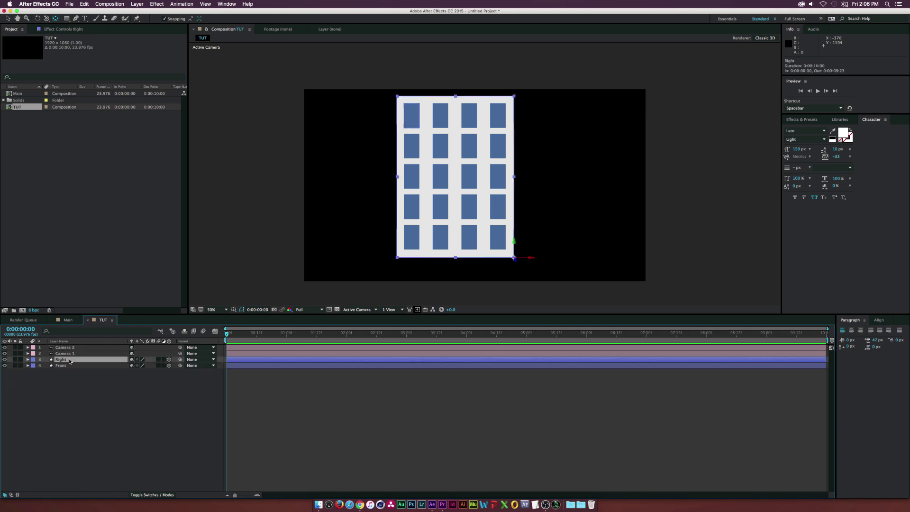
{"action": "key", "text": "r"}
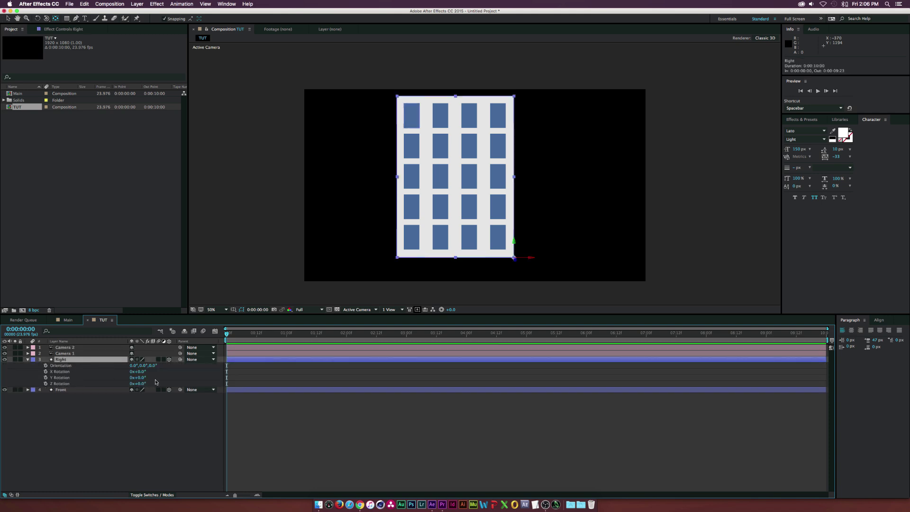
{"action": "left_click", "coordinate": [139, 378]}
{"action": "type", "text": "90"}
{"action": "left_click", "coordinate": [142, 430]}
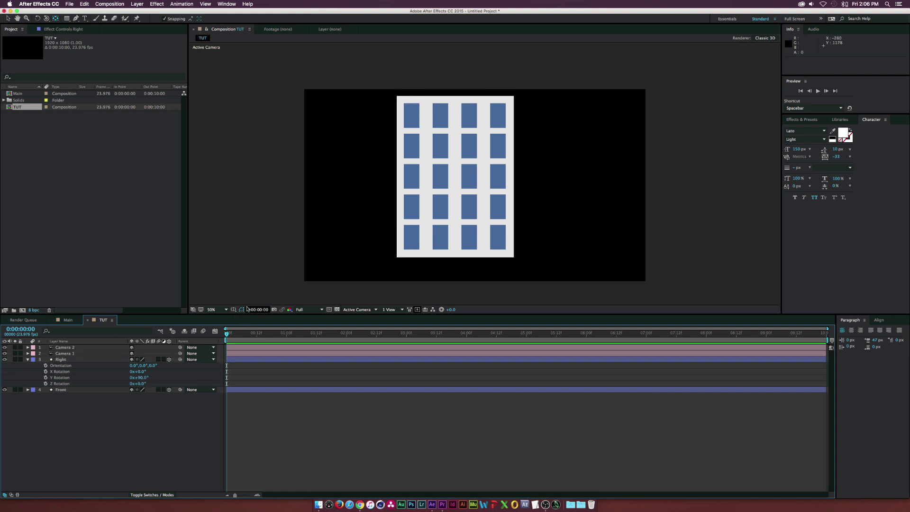
Step: Look through Camera 2 and orbit it around the building to show both walls from the corner
{"action": "left_click", "coordinate": [365, 311]}
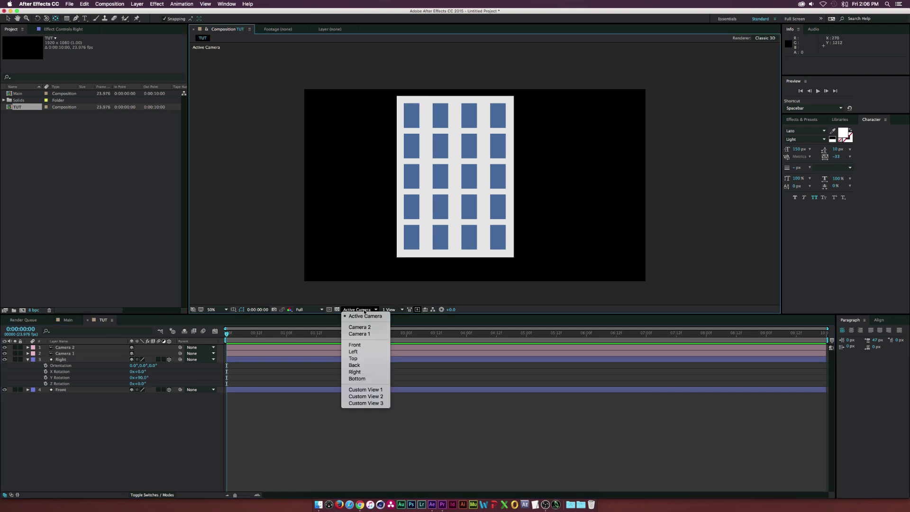
{"action": "left_click", "coordinate": [367, 327]}
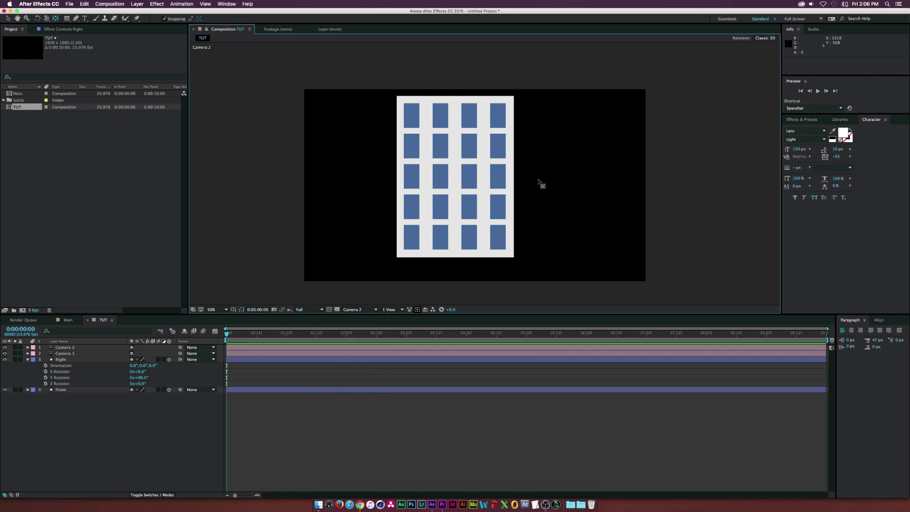
{"action": "left_click", "coordinate": [47, 19]}
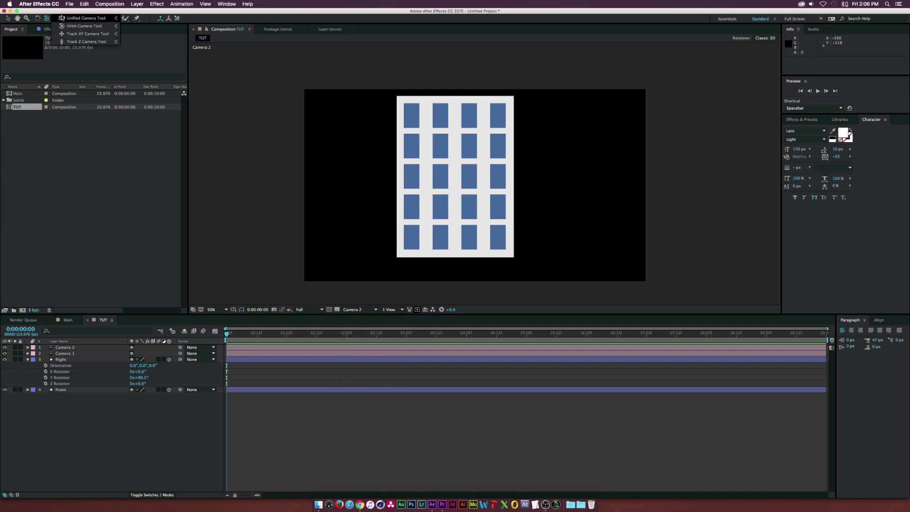
{"action": "left_click", "coordinate": [82, 26]}
{"action": "left_click_drag", "start_coordinate": [502, 218], "coordinate": [455, 237]}
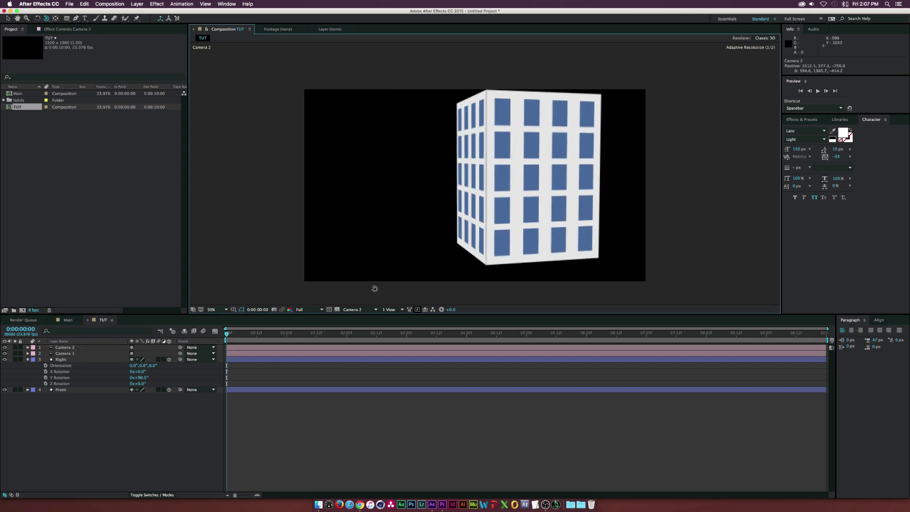
{"action": "left_click_drag", "start_coordinate": [409, 276], "coordinate": [408, 278]}
Step: Examine from the Top view how the Front and Right walls meet at their shared corner
{"action": "left_click", "coordinate": [376, 311]}
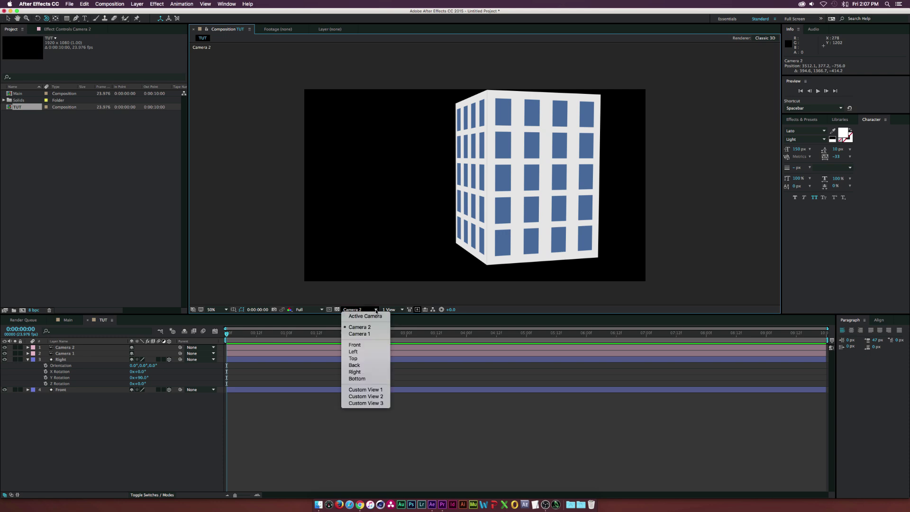
{"action": "left_click", "coordinate": [364, 359]}
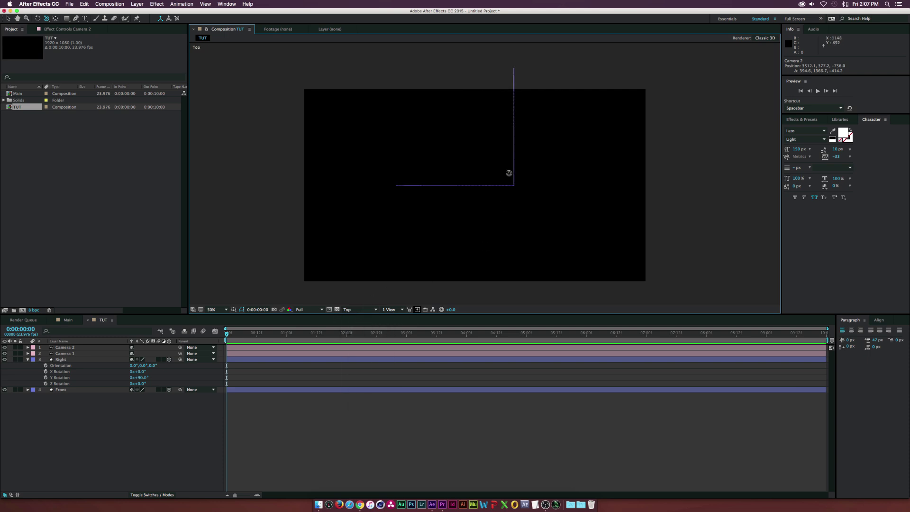
{"action": "scroll", "coordinate": [509, 174], "scroll_direction": "up", "scroll_amount": 4}
{"action": "scroll", "coordinate": [610, 222], "scroll_direction": "up", "scroll_amount": 2}
{"action": "scroll", "coordinate": [698, 260], "scroll_direction": "down", "scroll_amount": 4}
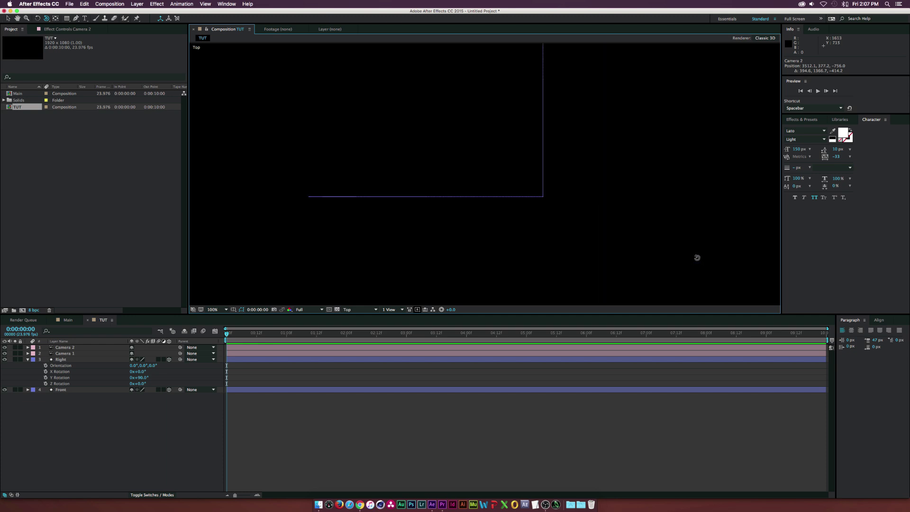
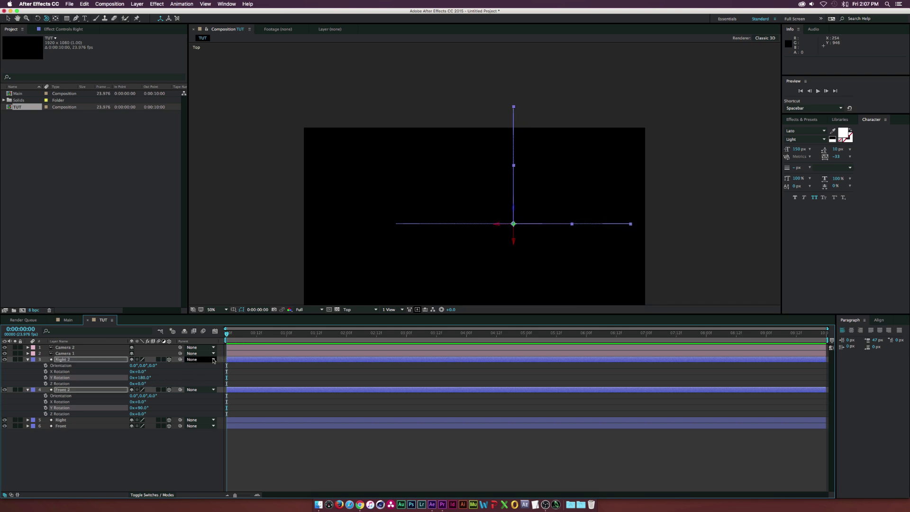
Step: Move the Right 2 and Front 2 walls to X 518.6 and Z 660, rotated to close the building's square footprint
{"action": "key", "text": "p"}
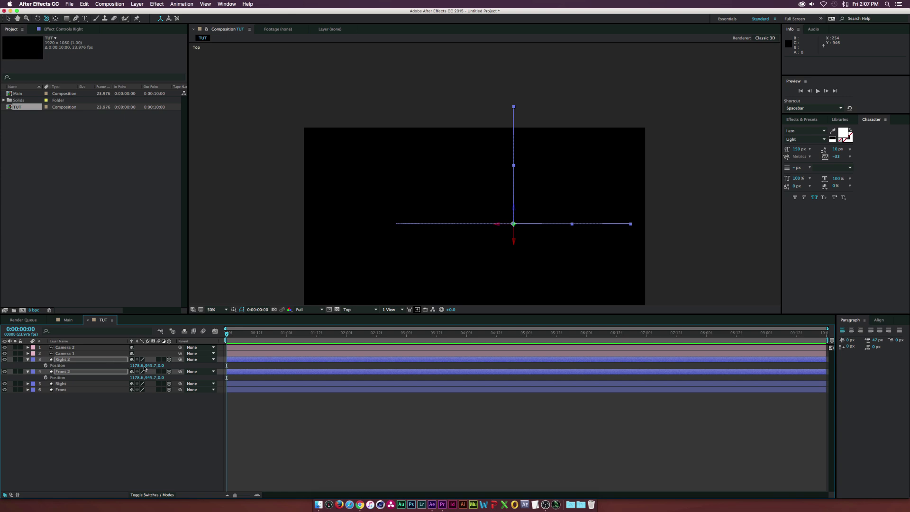
{"action": "left_click_drag", "start_coordinate": [136, 369], "coordinate": [110, 366]}
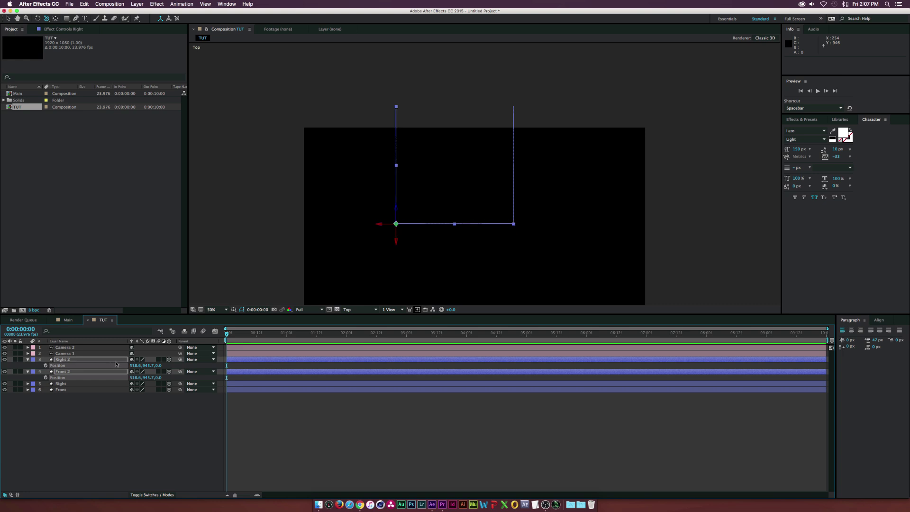
{"action": "key", "text": "r"}
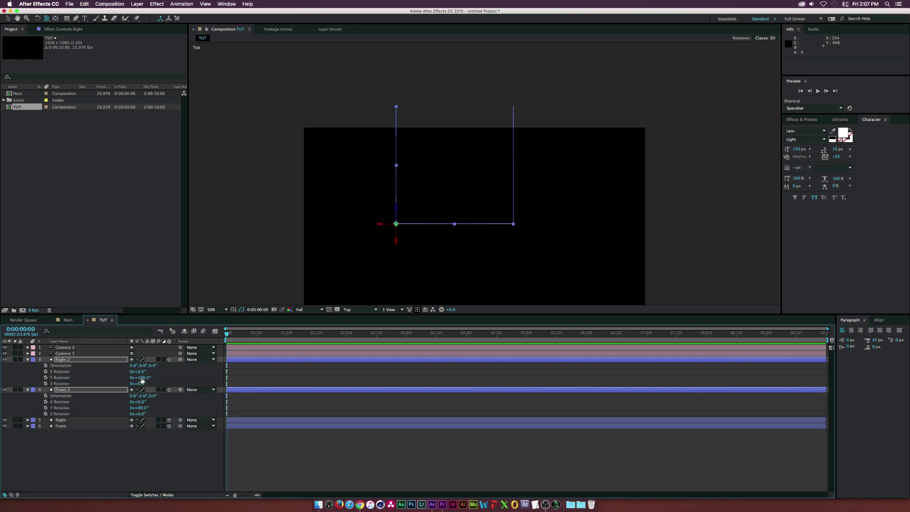
{"action": "left_click_drag", "start_coordinate": [141, 380], "coordinate": [181, 363]}
{"action": "key", "text": "p"}
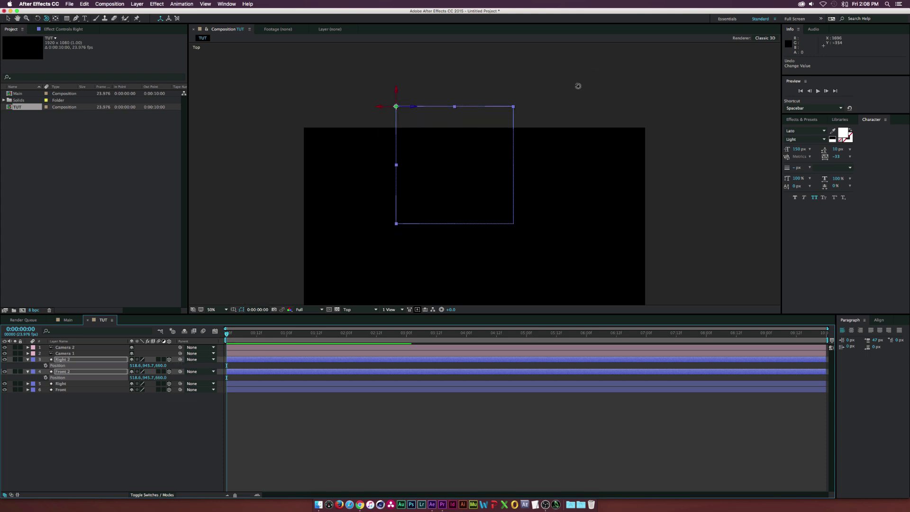
Step: Examine up close in the Top view whether the duplicated walls meet the Front wall's free end
{"action": "left_click", "coordinate": [122, 429]}
{"action": "key", "text": "period"}
{"action": "key", "text": "period"}
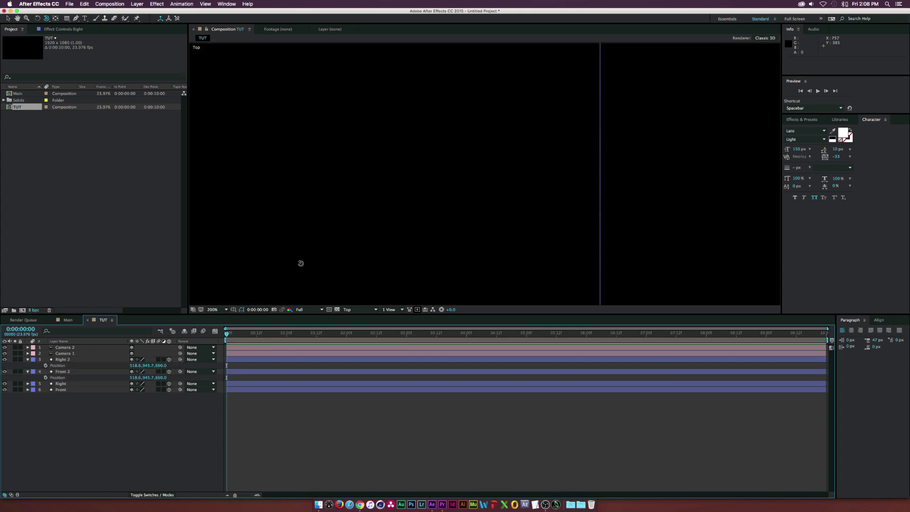
{"action": "left_click_drag", "start_coordinate": [310, 242], "coordinate": [508, 146]}
{"action": "left_click_drag", "start_coordinate": [301, 217], "coordinate": [337, 170]}
{"action": "key", "text": "period"}
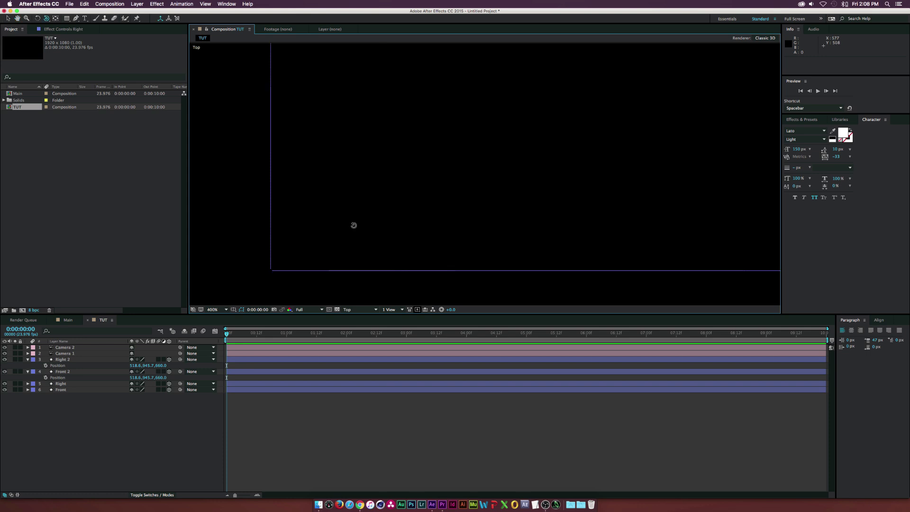
{"action": "key", "text": "period"}
{"action": "key", "text": "c"}
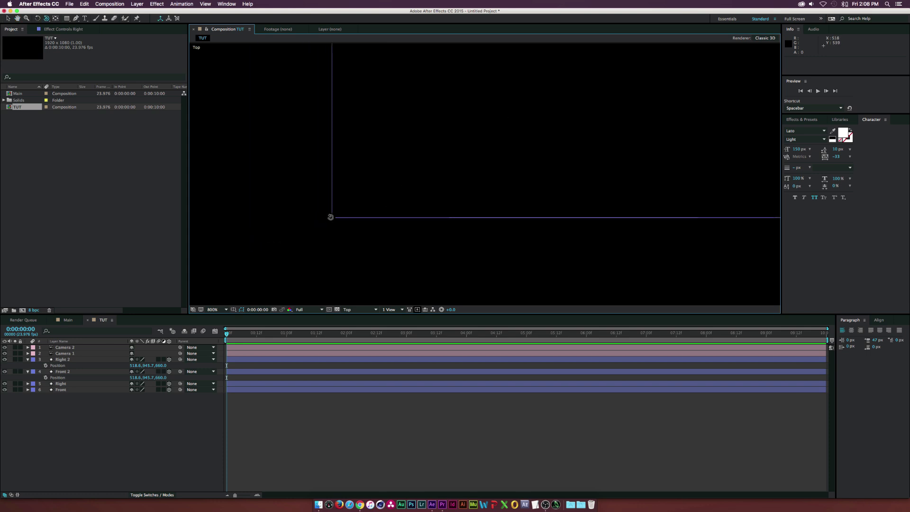
{"action": "left_click", "coordinate": [59, 360]}
{"action": "left_click", "coordinate": [60, 372], "text": "shift"}
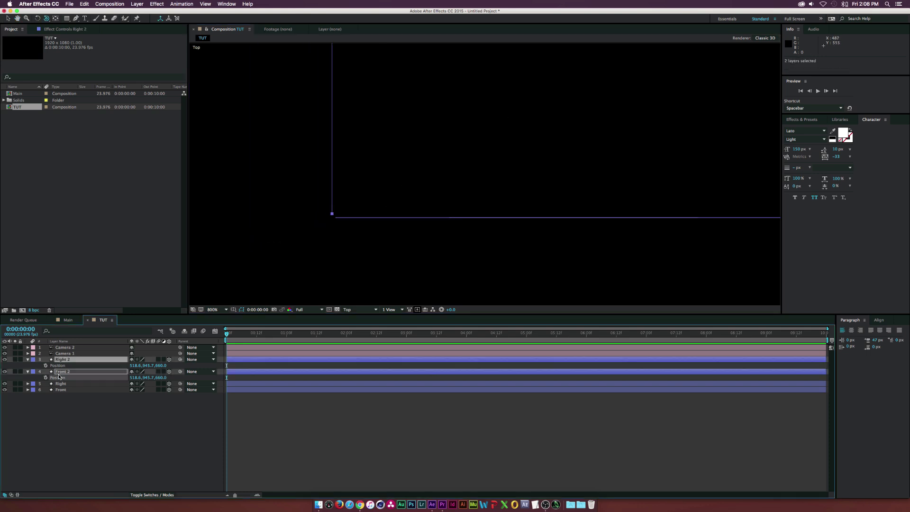
{"action": "left_click", "coordinate": [56, 424]}
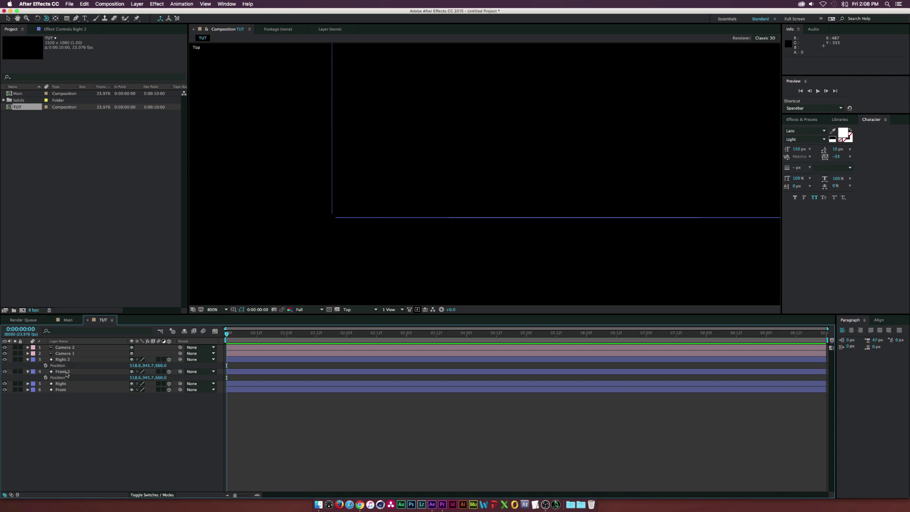
{"action": "left_click", "coordinate": [66, 372]}
{"action": "left_click", "coordinate": [65, 360], "text": "shift"}
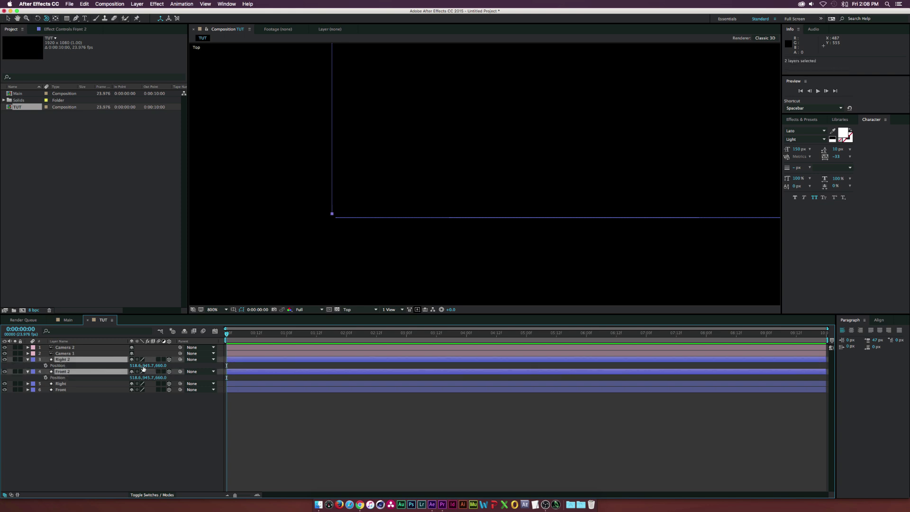
{"action": "left_click", "coordinate": [156, 398]}
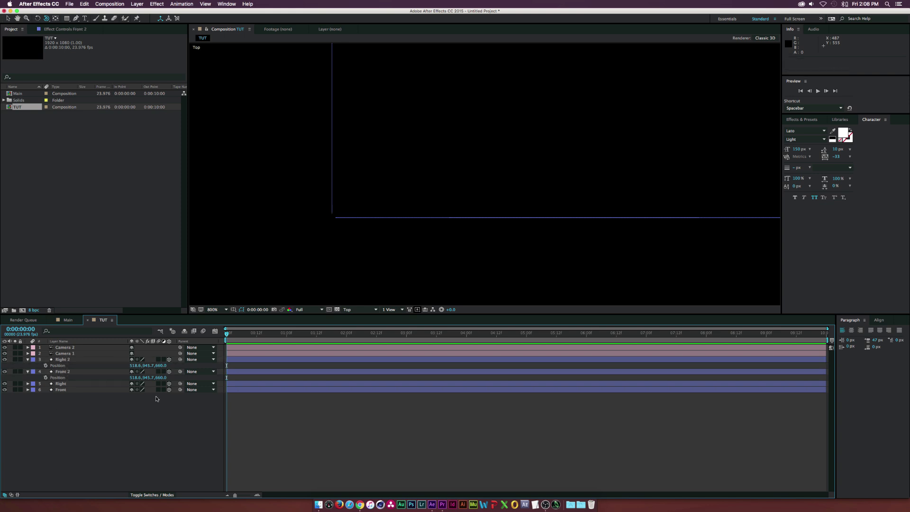
Step: Nudge Right 2 and Front 2 together to X 519.9 and Z 658.6 to align them with the Front wall's end
{"action": "left_click", "coordinate": [67, 360]}
{"action": "left_click", "coordinate": [67, 371], "text": "shift"}
{"action": "mouse_move", "coordinate": [159, 365]}
{"action": "left_mouse_down"}
{"action": "mouse_move", "coordinate": [135, 366]}
{"action": "mouse_move", "coordinate": [144, 362]}
{"action": "left_mouse_up"}
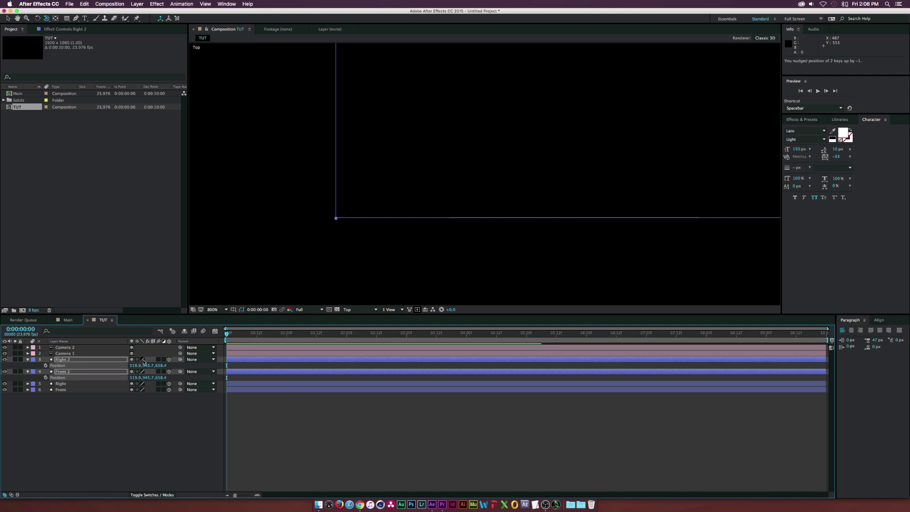
{"action": "left_click", "coordinate": [148, 421]}
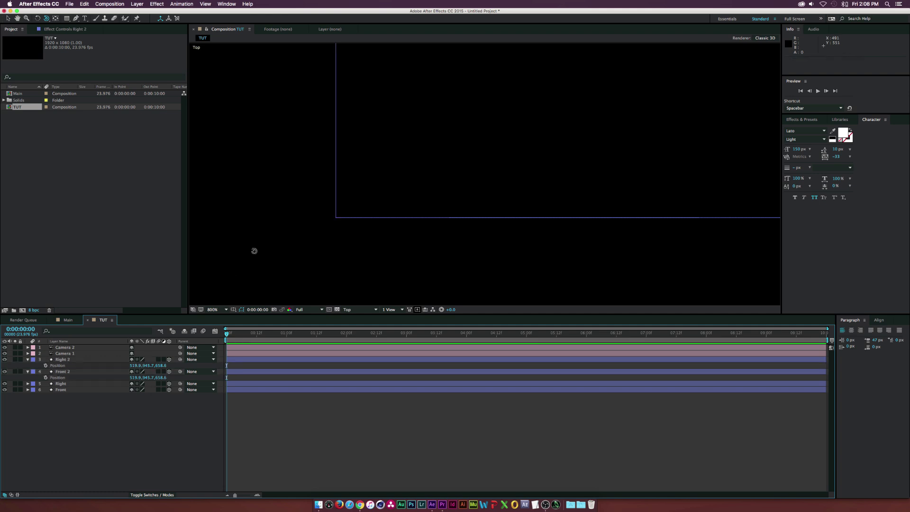
Step: Check the adjusted corner up close and return to the Camera 2 view showing the whole building
{"action": "key", "text": "period"}
{"action": "left_click_drag", "start_coordinate": [268, 247], "coordinate": [310, 289]}
{"action": "key", "text": "comma"}
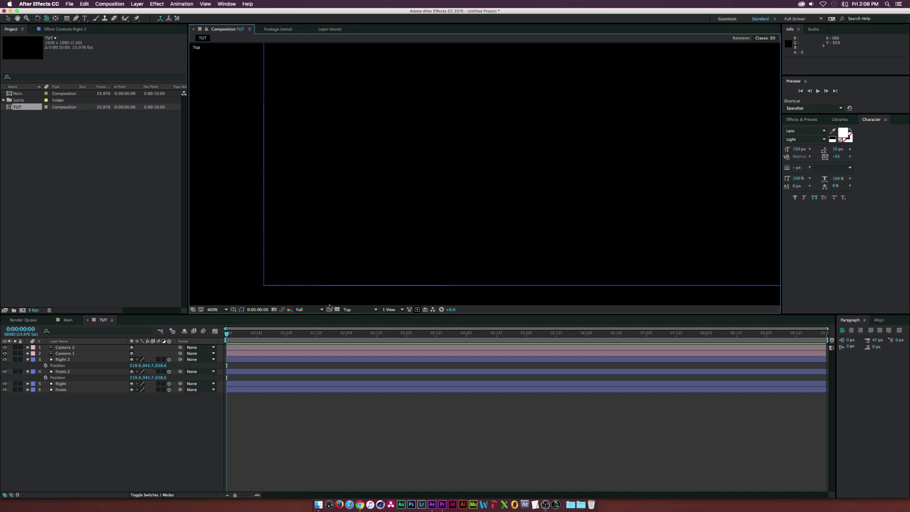
{"action": "left_click", "coordinate": [359, 309]}
{"action": "left_click", "coordinate": [356, 320]}
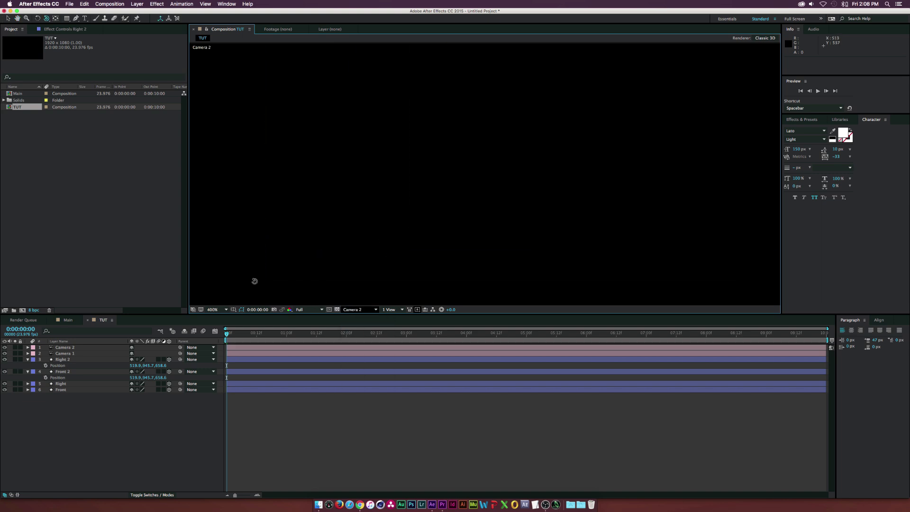
{"action": "scroll", "coordinate": [541, 191], "scroll_direction": "down", "scroll_amount": 5}
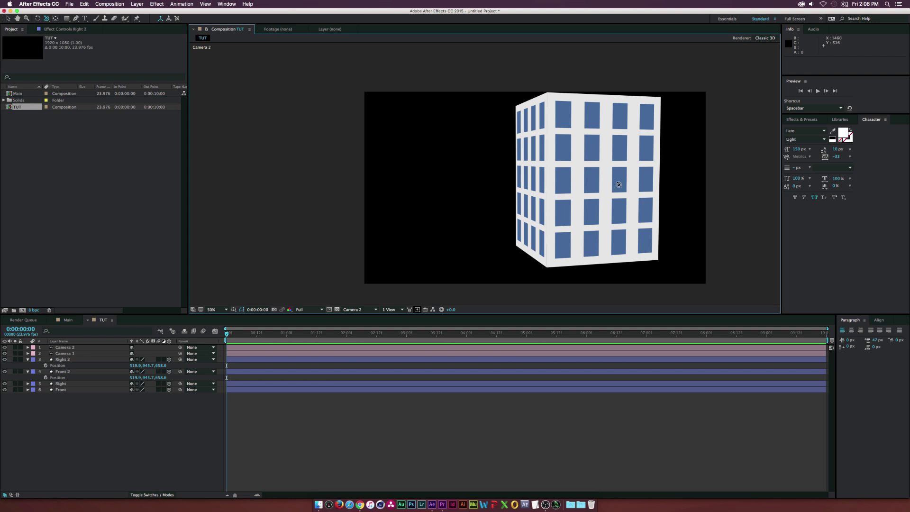
Step: Orbit Camera 2 around the building to examine how the four walls meet at the corners
{"action": "left_click_drag", "start_coordinate": [618, 185], "coordinate": [564, 185]}
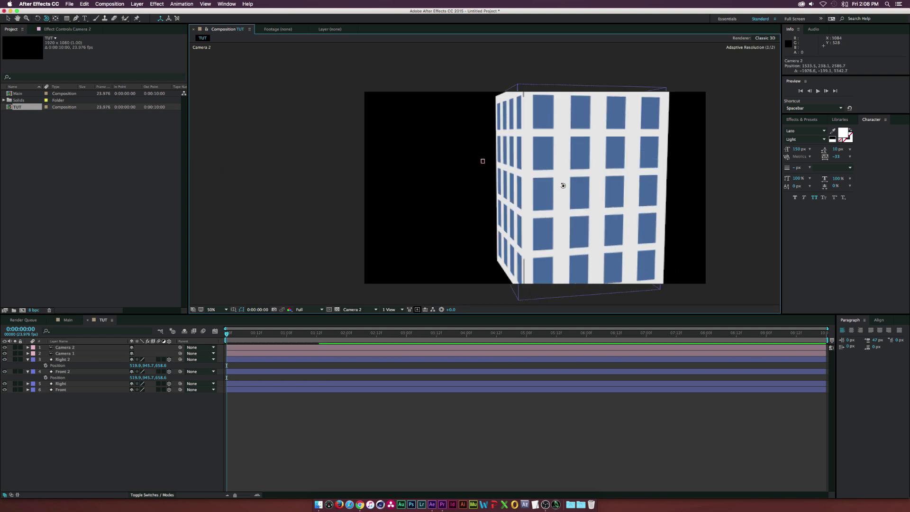
{"action": "left_click_drag", "start_coordinate": [624, 191], "coordinate": [505, 193]}
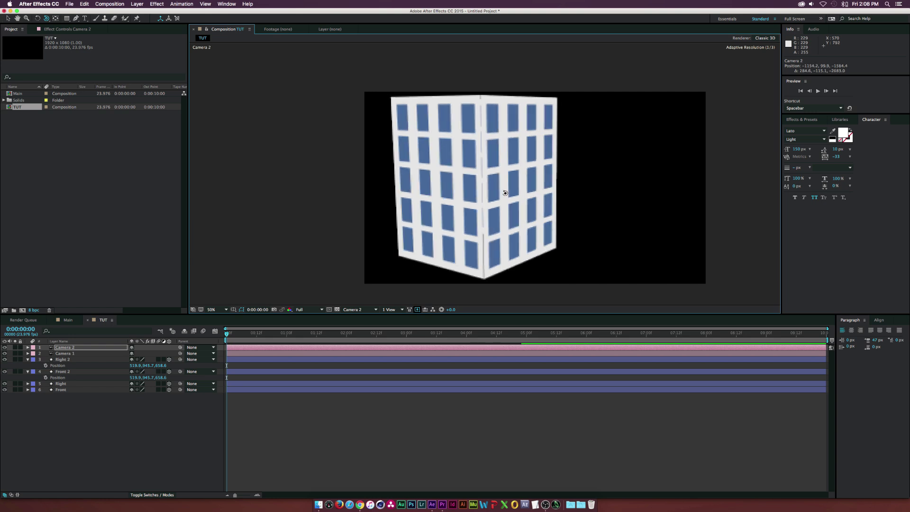
{"action": "key", "text": "F2"}
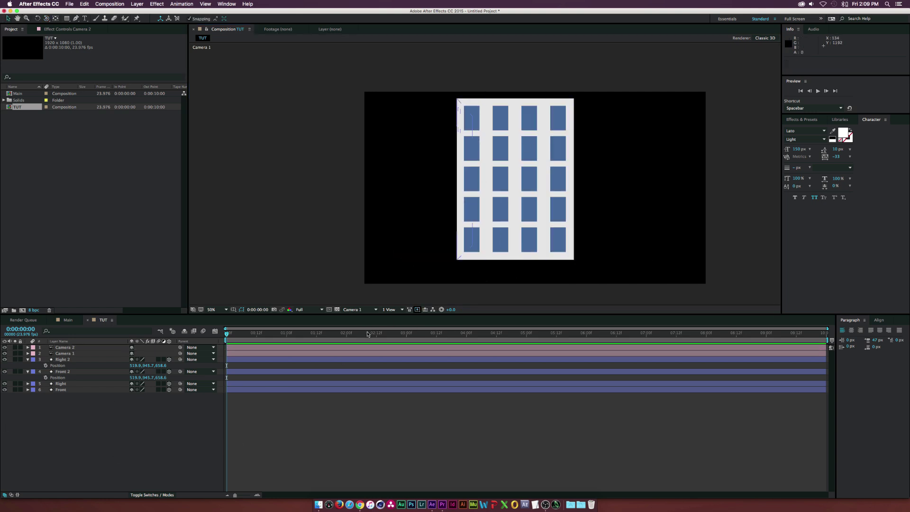
Step: Duplicate the Front layer and rename the copy Floor
{"action": "left_click", "coordinate": [61, 390]}
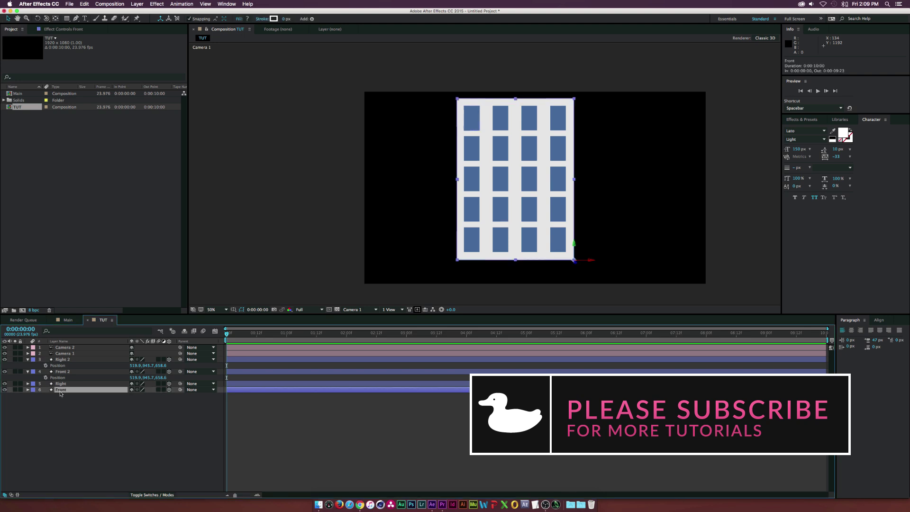
{"action": "key", "text": "ctrl+d"}
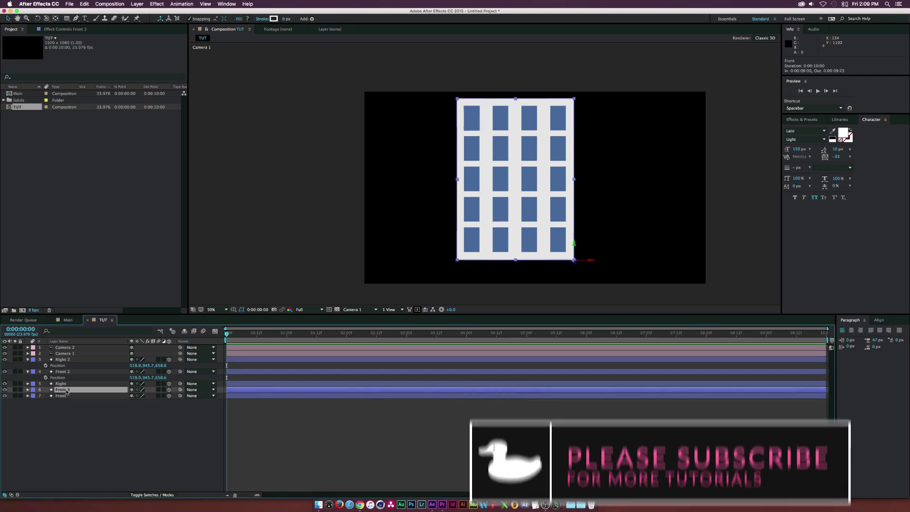
{"action": "key", "text": "Return"}
{"action": "type", "text": "Floor"}
{"action": "key", "text": "Return"}
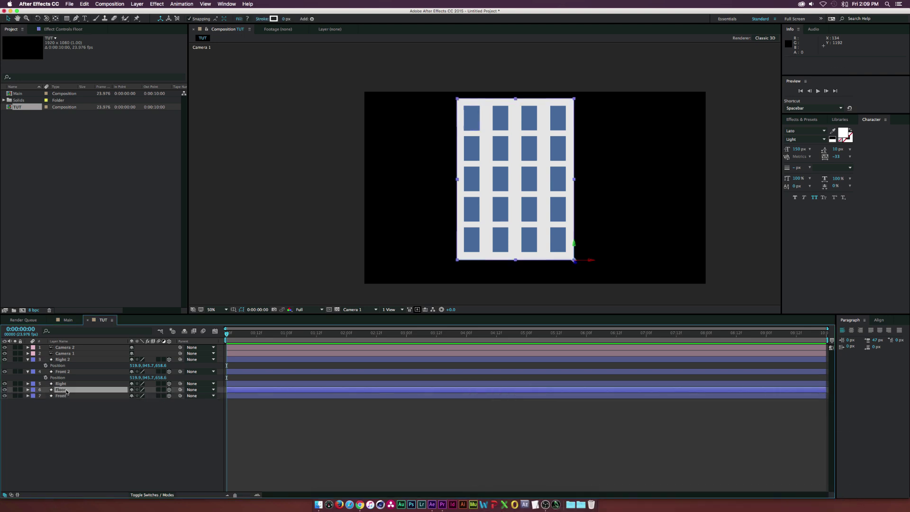
Step: Delete the Rectangle 2 window group from the Floor layer's contents, leaving only the plain wall rectangle
{"action": "left_click", "coordinate": [27, 390]}
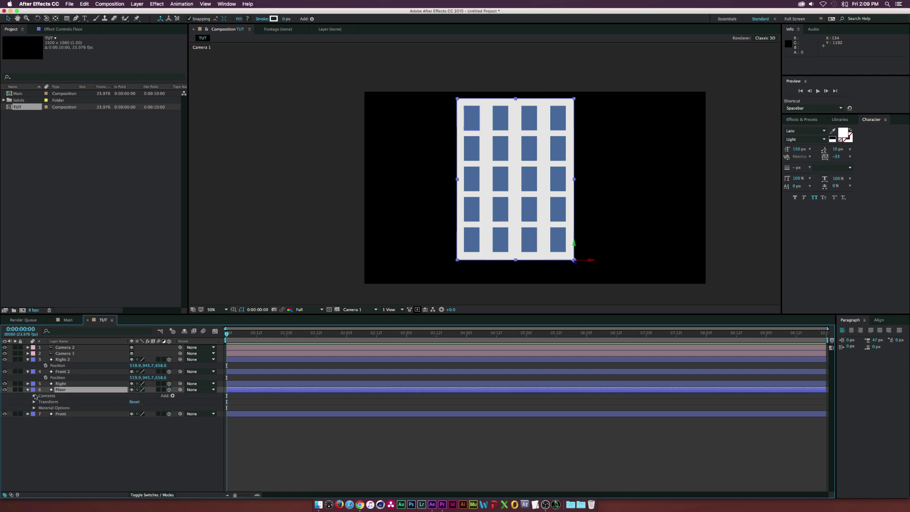
{"action": "left_click", "coordinate": [34, 396]}
{"action": "left_click", "coordinate": [56, 402]}
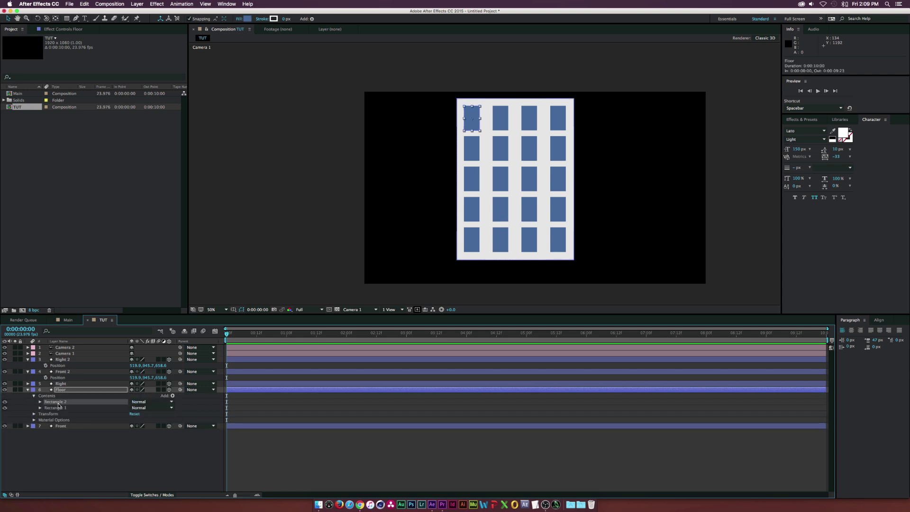
{"action": "key", "text": "Delete"}
Step: Change the fill colour of the Floor's Rectangle 1 to medium grey 828282
{"action": "left_click", "coordinate": [56, 402]}
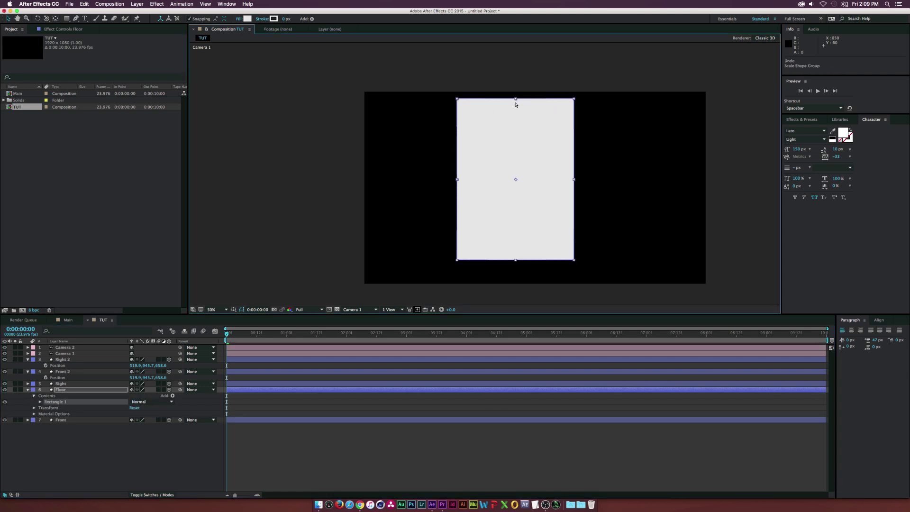
{"action": "left_click", "coordinate": [247, 19]}
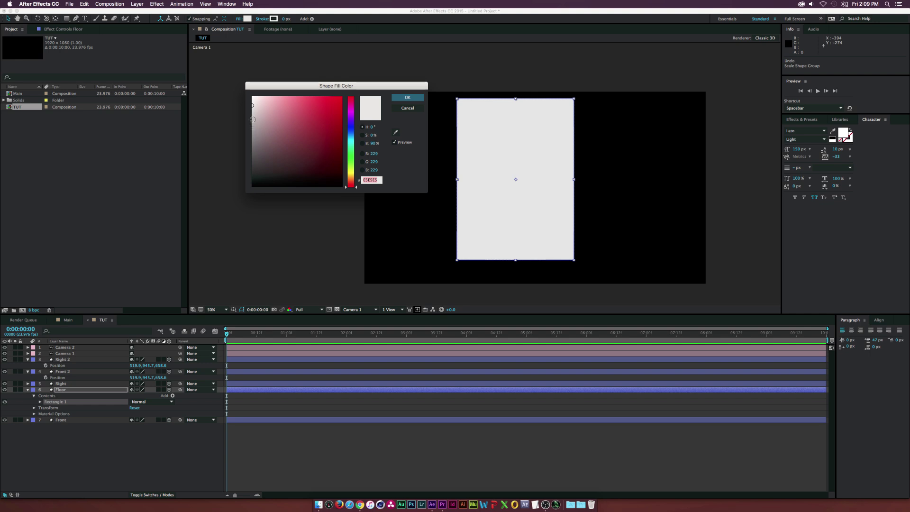
{"action": "left_click_drag", "start_coordinate": [252, 119], "coordinate": [252, 140]}
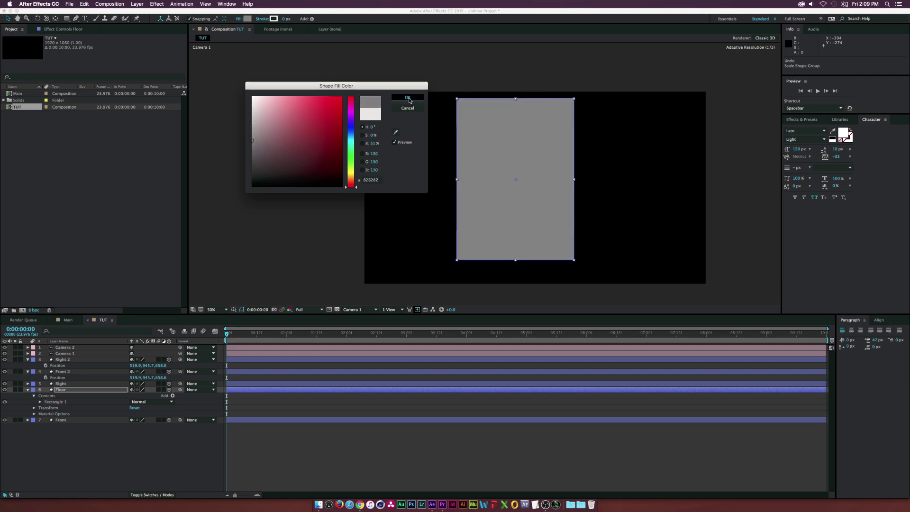
{"action": "left_click", "coordinate": [409, 98]}
Step: Set the Floor layer's X Rotation to 90° to lay it flat at the base of the building
{"action": "key", "text": "r"}
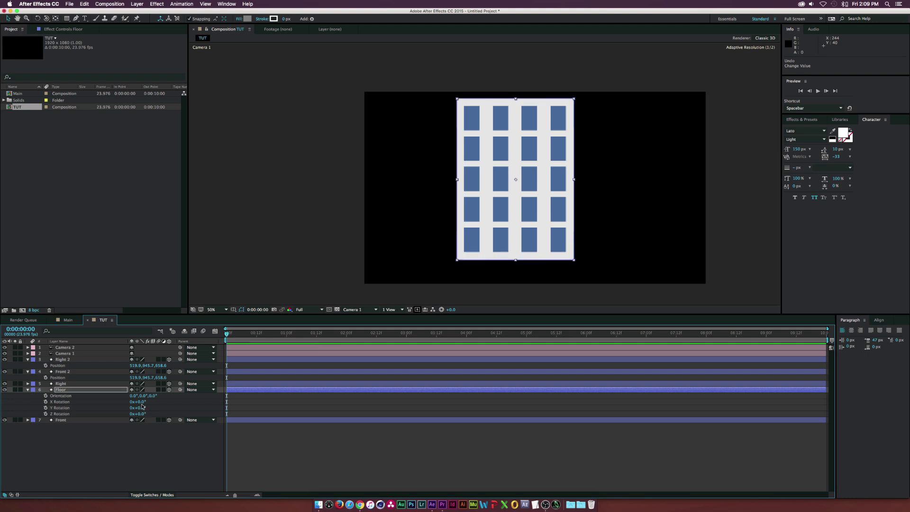
{"action": "left_click_drag", "start_coordinate": [138, 402], "coordinate": [177, 403]}
{"action": "left_click", "coordinate": [143, 402]}
{"action": "type", "text": "90"}
{"action": "left_click", "coordinate": [118, 482]}
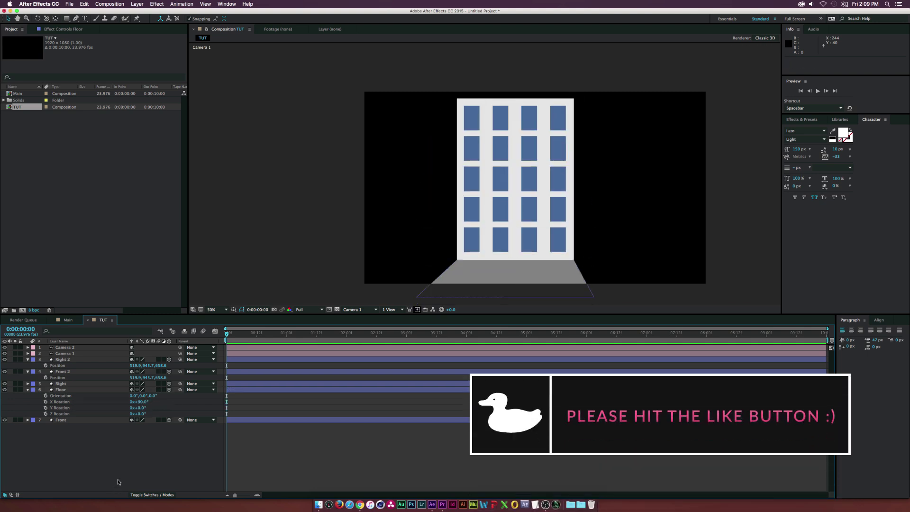
Step: Compare the Floor with the walls' footprint in the Bottom view by briefly hiding and reshowing the Floor
{"action": "left_click", "coordinate": [322, 310]}
{"action": "left_click", "coordinate": [308, 316]}
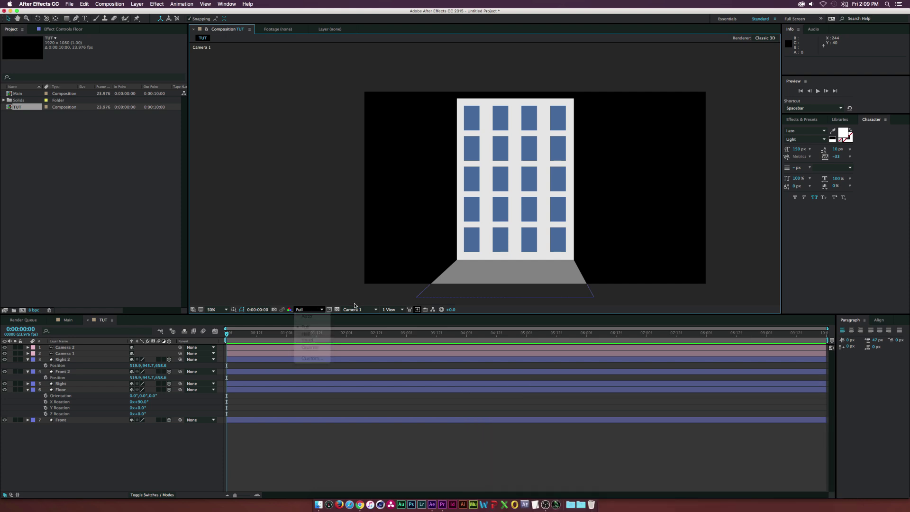
{"action": "left_click", "coordinate": [359, 310]}
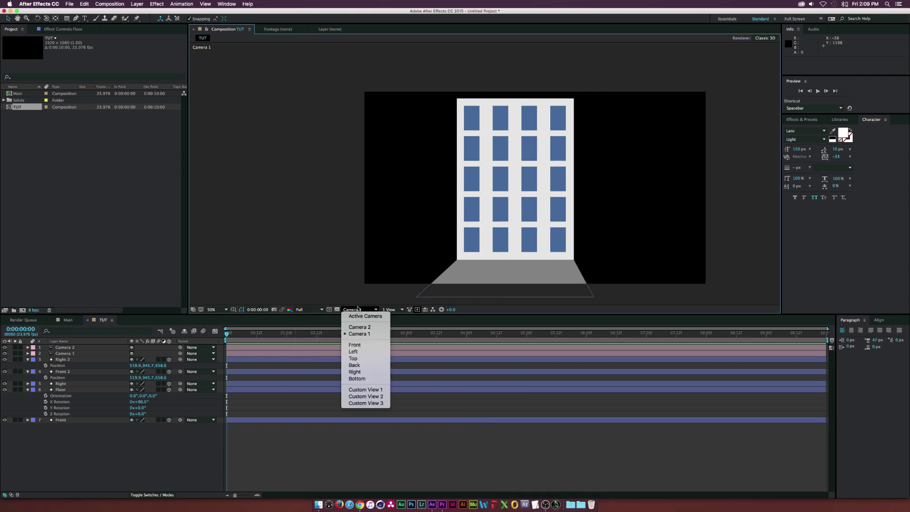
{"action": "left_click", "coordinate": [357, 379]}
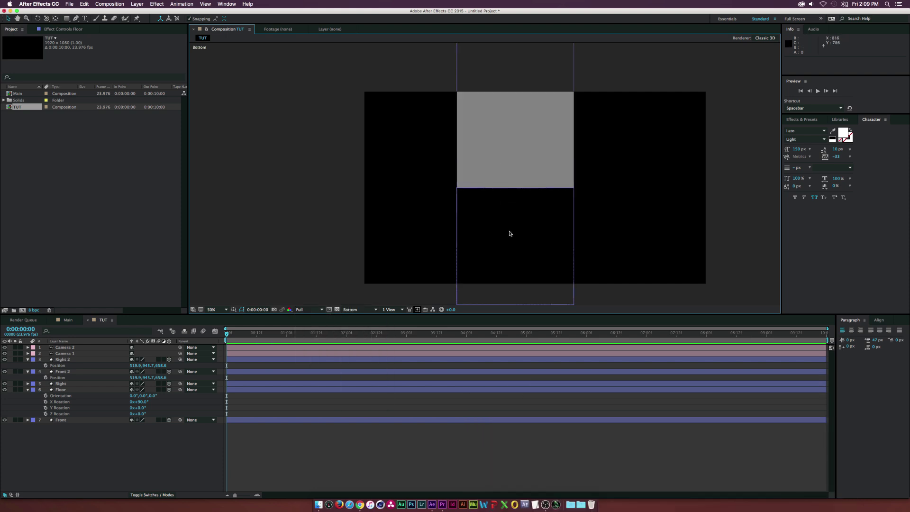
{"action": "left_click", "coordinate": [5, 390]}
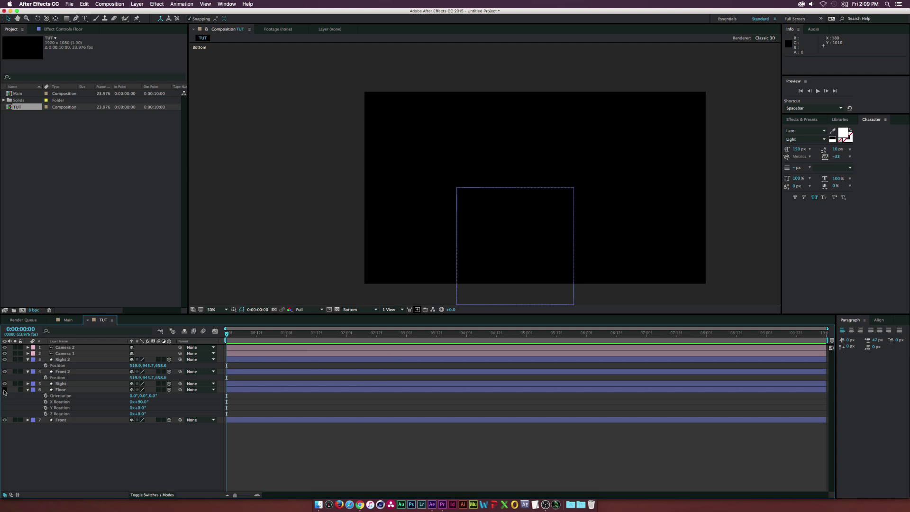
{"action": "left_click", "coordinate": [5, 390]}
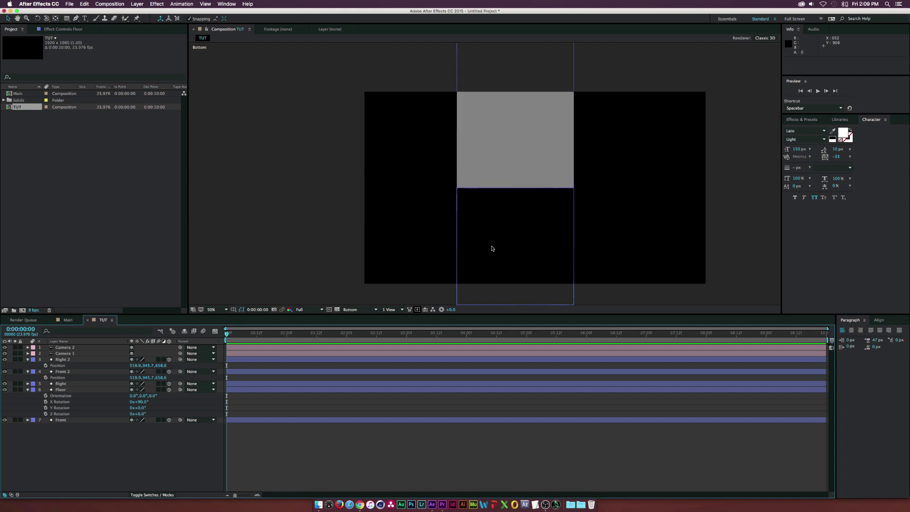
Step: Move the Floor to Z 653 and reduce its Y scale to 72% to fit the building's square footprint
{"action": "left_click", "coordinate": [60, 390]}
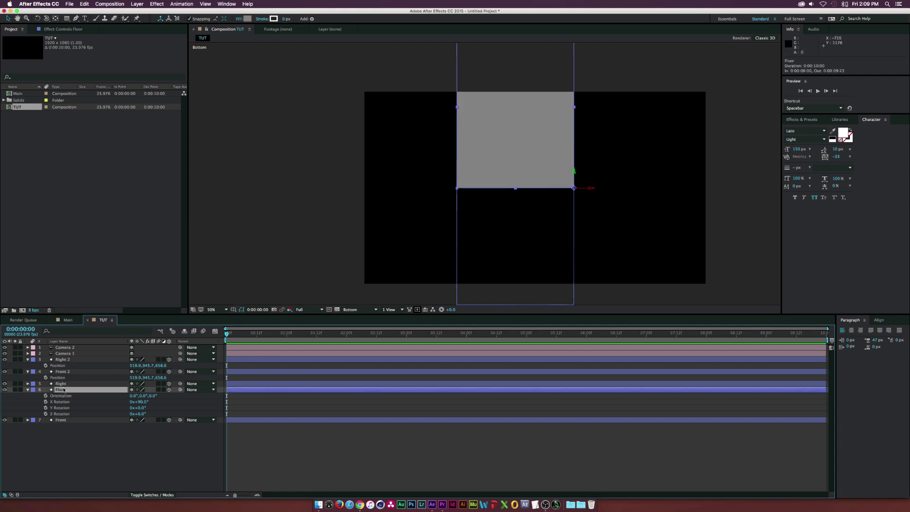
{"action": "key", "text": "p"}
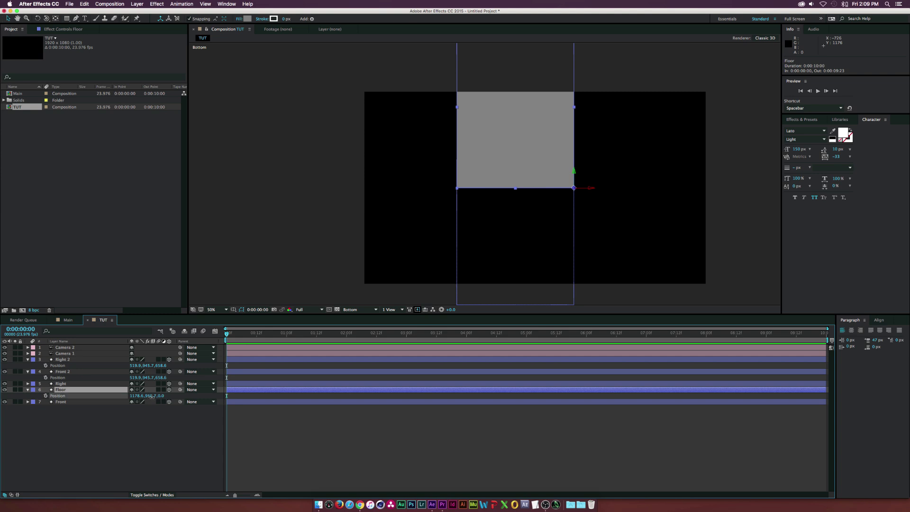
{"action": "key", "text": "super+z"}
{"action": "left_click_drag", "start_coordinate": [163, 396], "coordinate": [393, 395]}
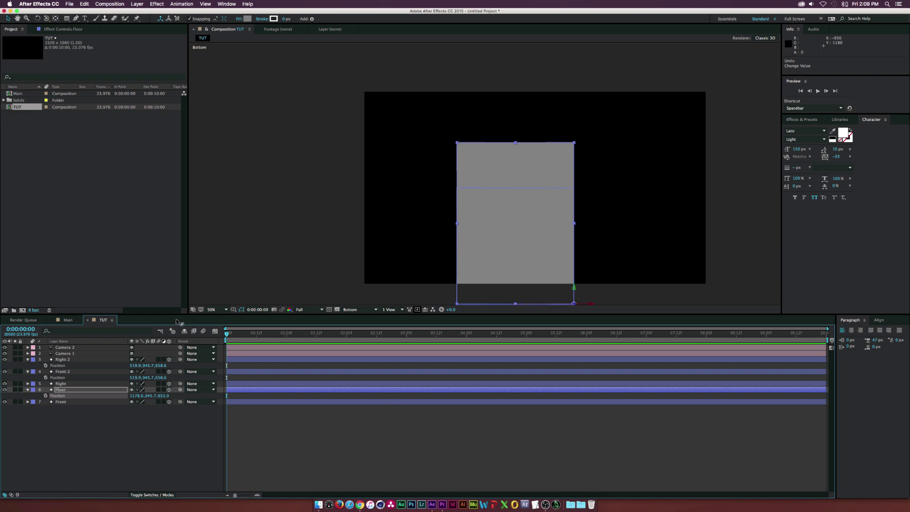
{"action": "key", "text": "s"}
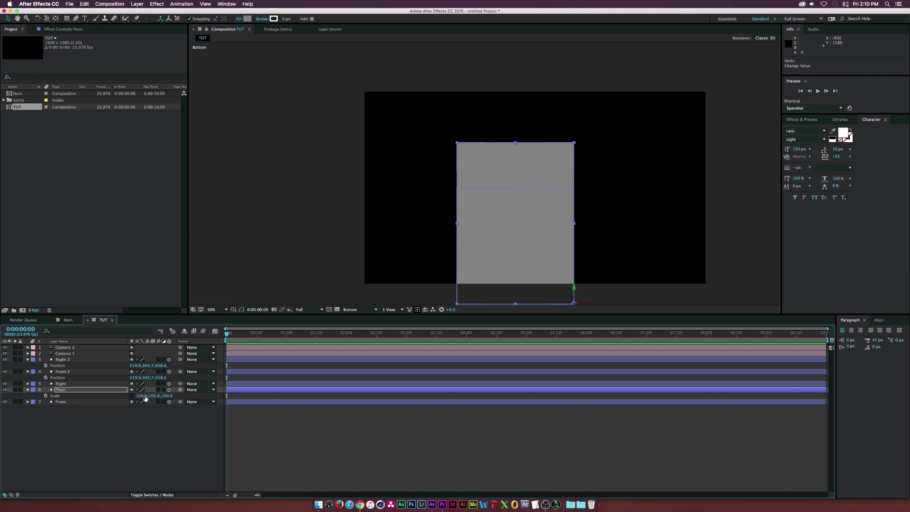
{"action": "left_click_drag", "start_coordinate": [145, 398], "coordinate": [145, 395]}
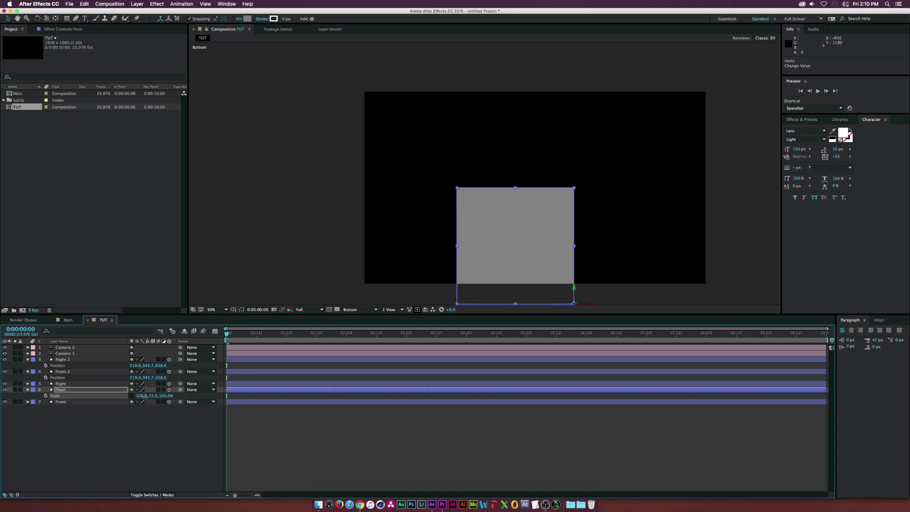
Step: Nudge the Floor to Z 658 and set its Y scale to 72.5% to line its edges up with the walls
{"action": "left_click_drag", "start_coordinate": [517, 246], "coordinate": [514, 193]}
{"action": "scroll", "coordinate": [514, 193], "scroll_direction": "up", "scroll_amount": 4}
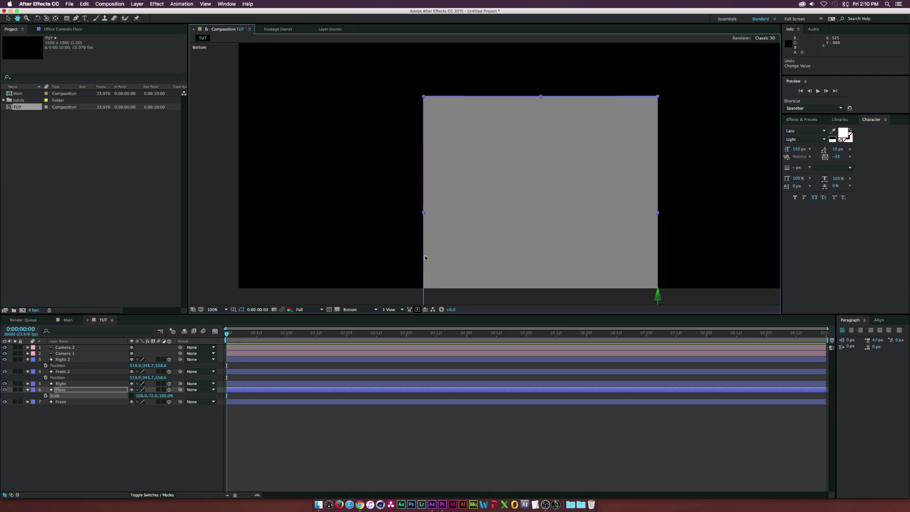
{"action": "left_click_drag", "start_coordinate": [418, 91], "coordinate": [420, 91]}
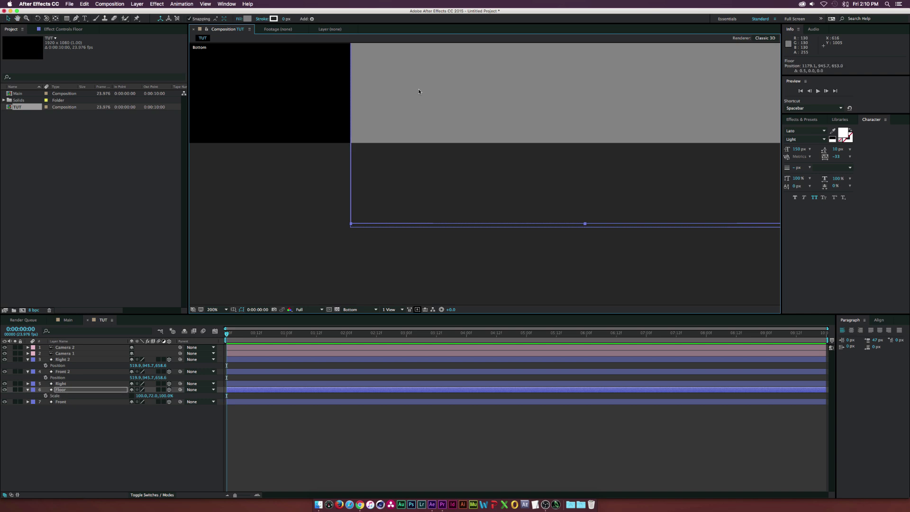
{"action": "key", "text": "Down"}
{"action": "key", "text": "Down"}
{"action": "key", "text": "Down"}
{"action": "key", "text": "Down"}
{"action": "key", "text": "Down"}
{"action": "key", "text": "Down"}
{"action": "key", "text": "Down"}
{"action": "key", "text": "Down"}
{"action": "key", "text": "Down"}
{"action": "key", "text": "Down"}
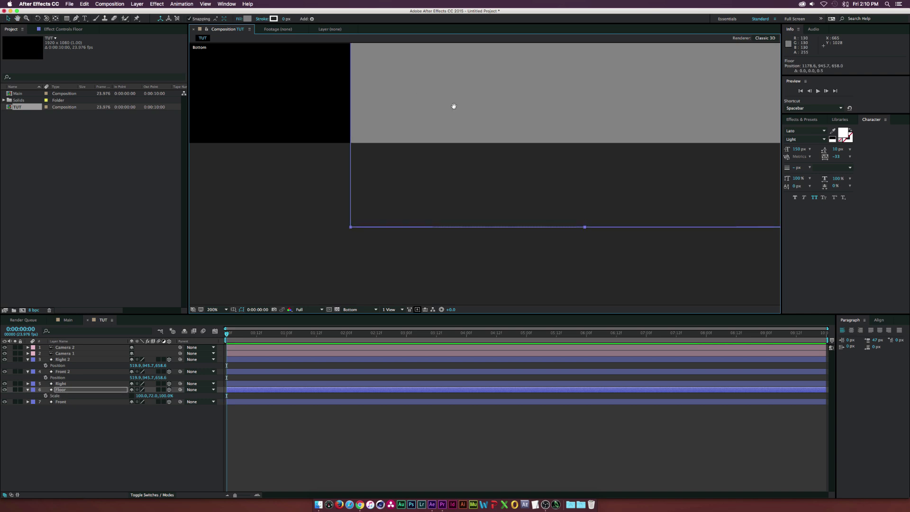
{"action": "left_click_drag", "start_coordinate": [154, 396], "coordinate": [156, 396]}
{"action": "left_click", "coordinate": [157, 396]}
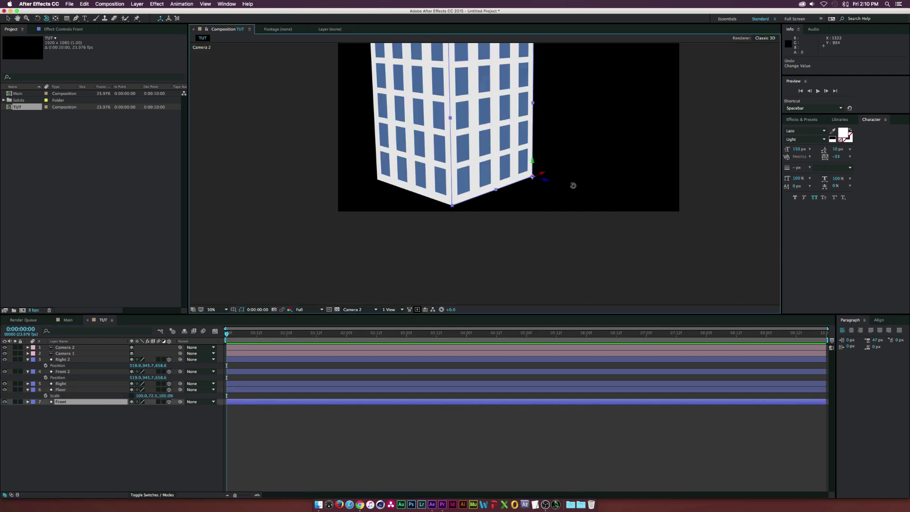
Step: Orbit Camera 2 beneath the building to examine how the Floor fits between the walls
{"action": "mouse_move", "coordinate": [572, 167]}
{"action": "left_mouse_down"}
{"action": "mouse_move", "coordinate": [571, 138]}
{"action": "mouse_move", "coordinate": [561, 163]}
{"action": "left_mouse_up"}
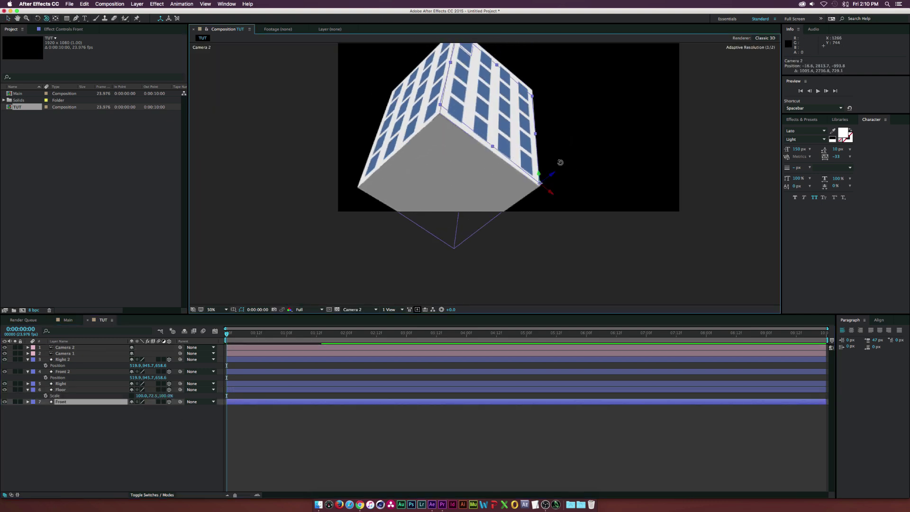
{"action": "left_click_drag", "start_coordinate": [492, 199], "coordinate": [448, 188]}
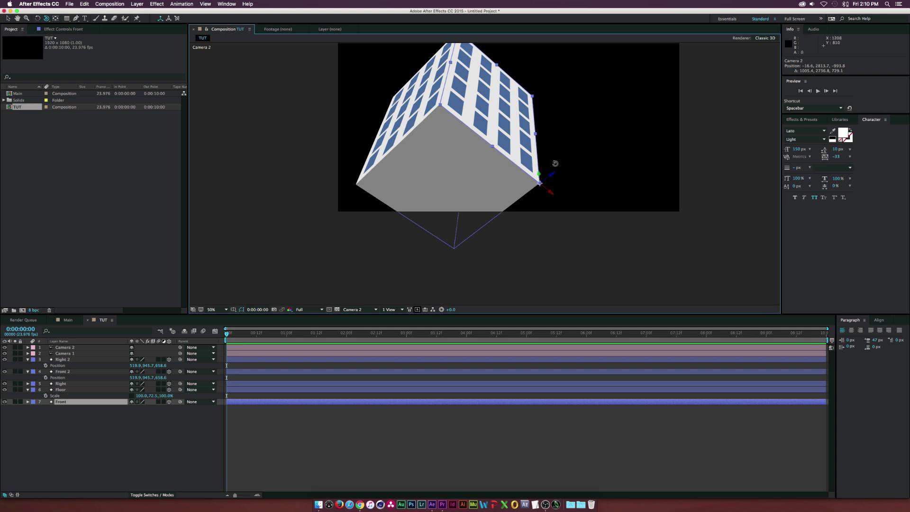
{"action": "left_click_drag", "start_coordinate": [586, 146], "coordinate": [523, 311]}
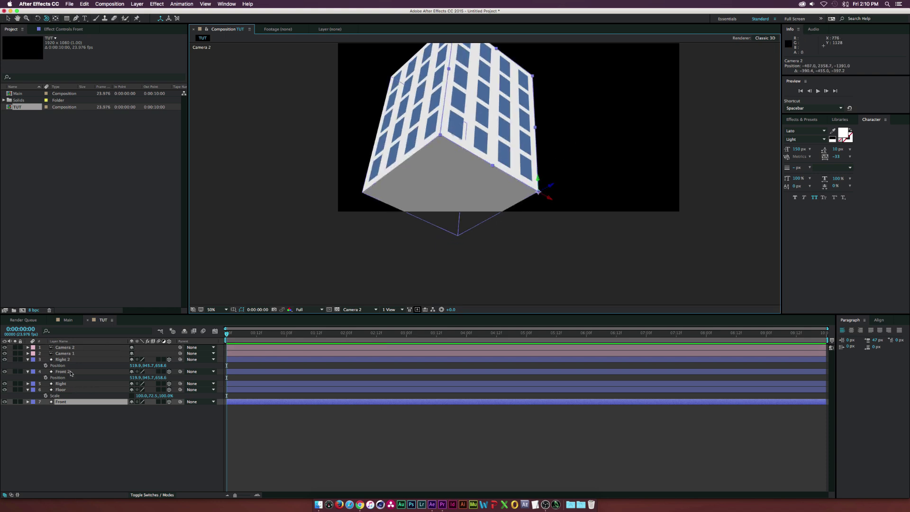
Step: Duplicate the Floor layer and rename the copy Roof
{"action": "left_click", "coordinate": [69, 391]}
{"action": "key", "text": "super+d"}
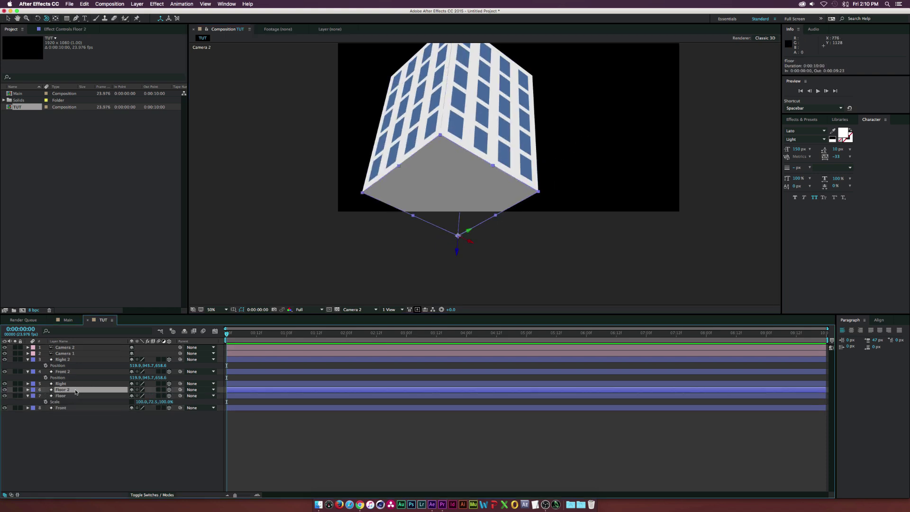
{"action": "key", "text": "Return"}
{"action": "type", "text": "Roof"}
{"action": "key", "text": "Return"}
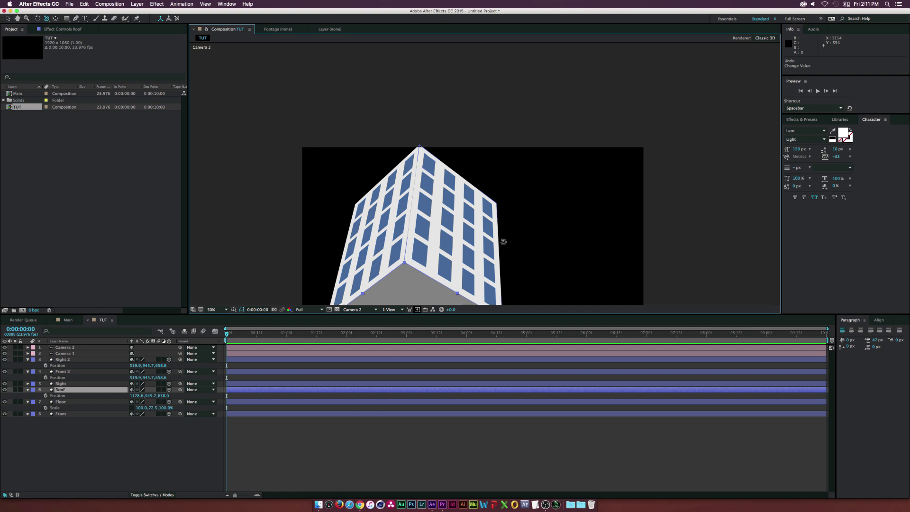
Step: Raise the Roof layer to Y 50.7 so it caps the open top of the building
{"action": "left_click_drag", "start_coordinate": [504, 243], "coordinate": [504, 291]}
{"action": "left_click", "coordinate": [84, 391]}
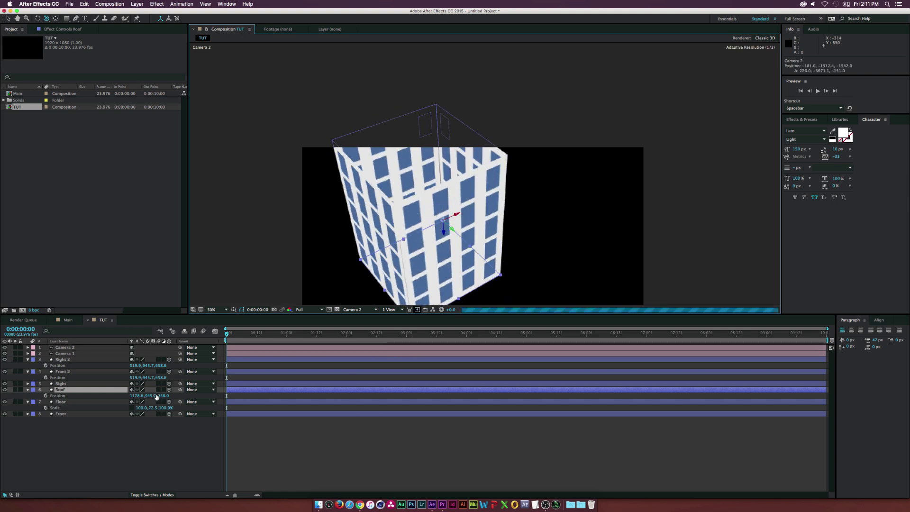
{"action": "left_click_drag", "start_coordinate": [150, 396], "coordinate": [95, 387]}
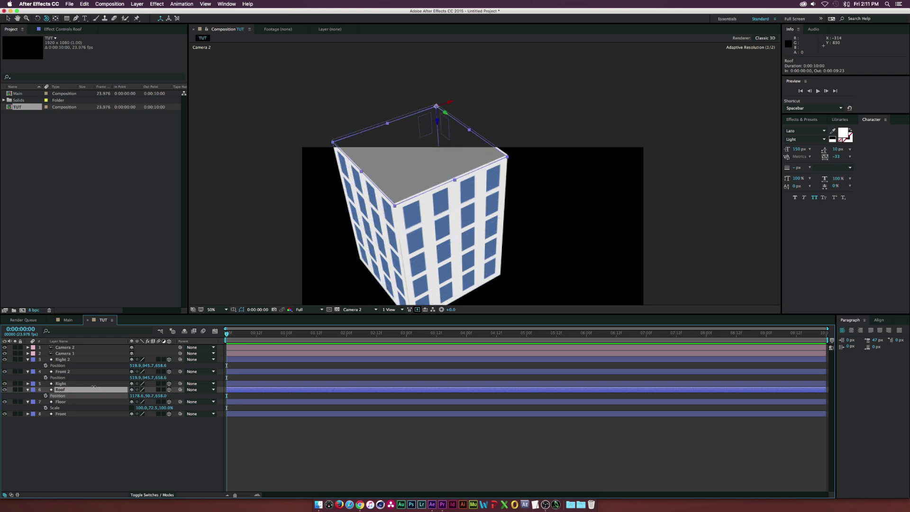
{"action": "left_click", "coordinate": [140, 426]}
Step: Orbit Camera 2 around the closed building to review its sides
{"action": "mouse_move", "coordinate": [465, 199]}
{"action": "left_mouse_down"}
{"action": "mouse_move", "coordinate": [522, 192]}
{"action": "mouse_move", "coordinate": [481, 194]}
{"action": "left_mouse_up"}
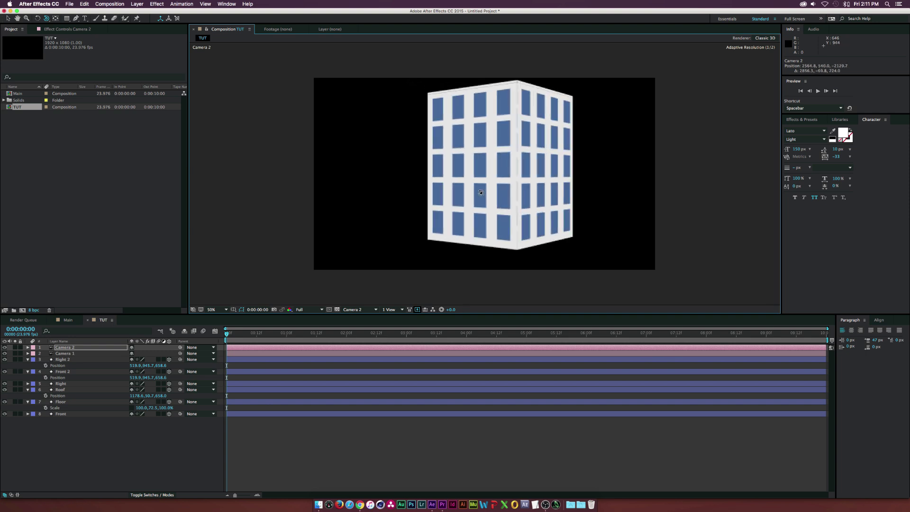
{"action": "left_click_drag", "start_coordinate": [529, 235], "coordinate": [532, 228]}
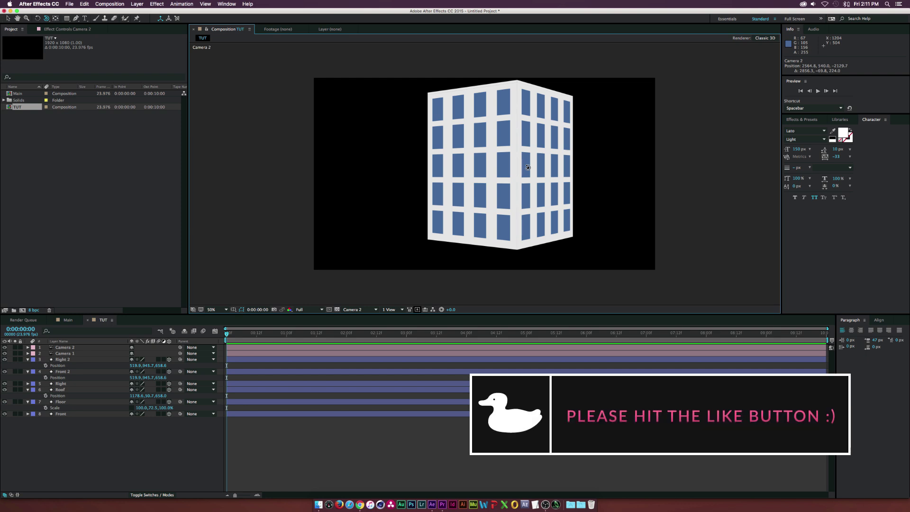
{"action": "left_click_drag", "start_coordinate": [527, 167], "coordinate": [511, 172]}
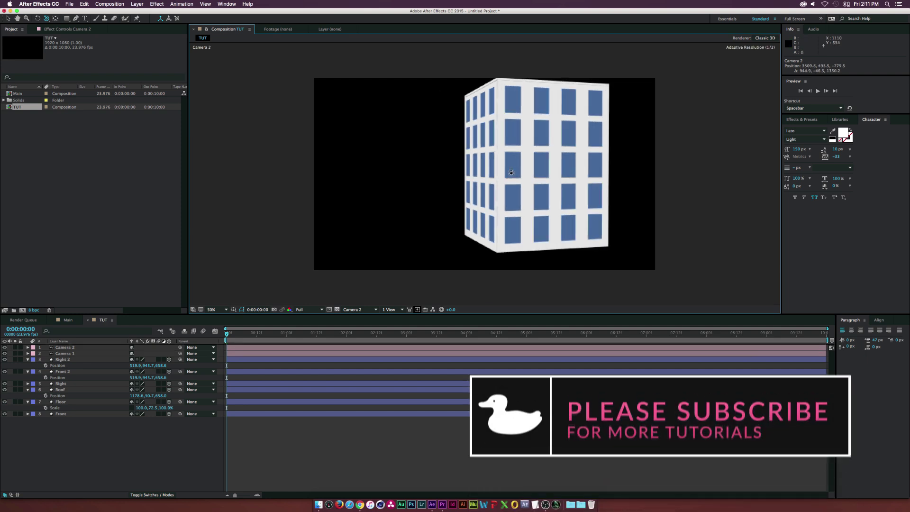